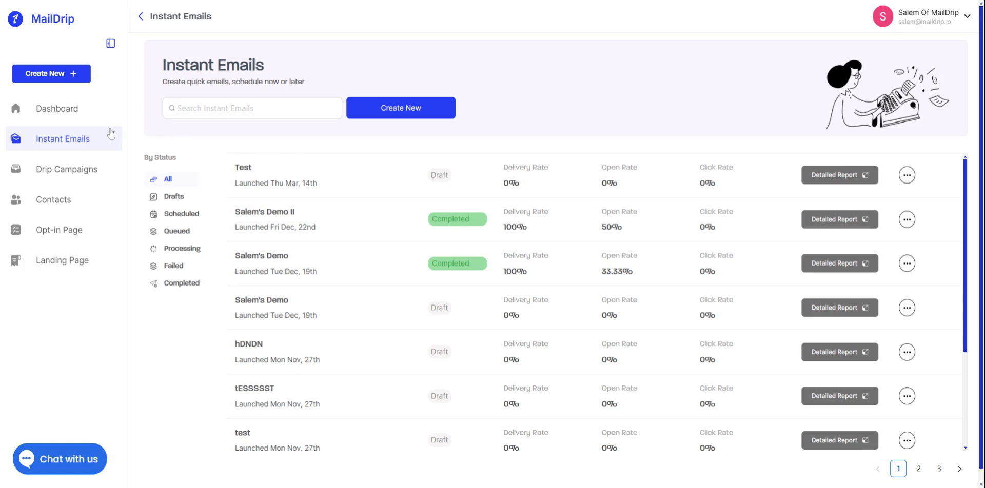
- Look over the dashboard and the options for creating a new campaign or instant email
{"action": "left_click", "coordinate": [78, 121]}
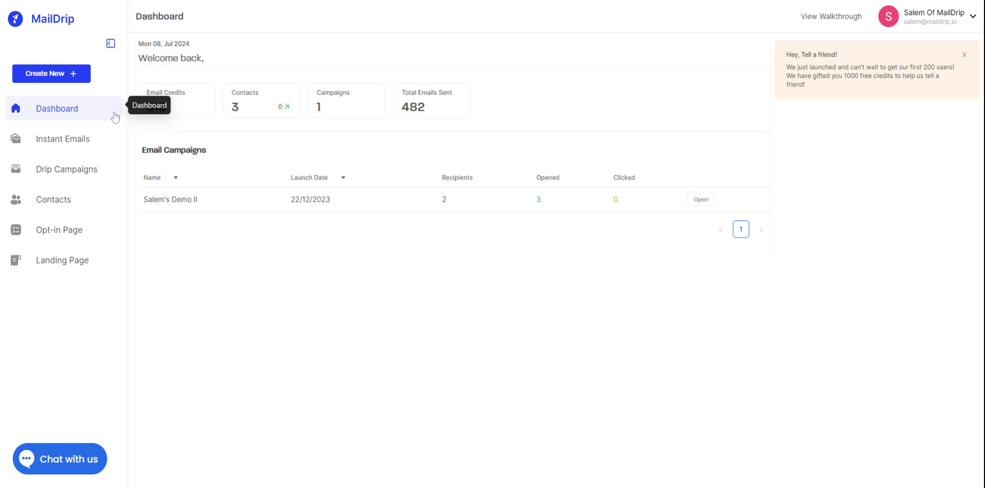
{"action": "left_click", "coordinate": [69, 77]}
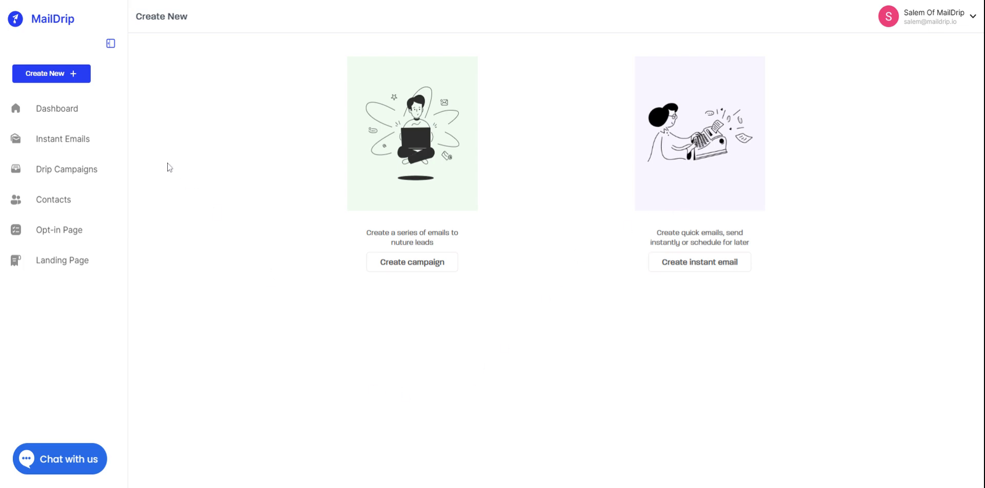
{"action": "left_click", "coordinate": [83, 119]}
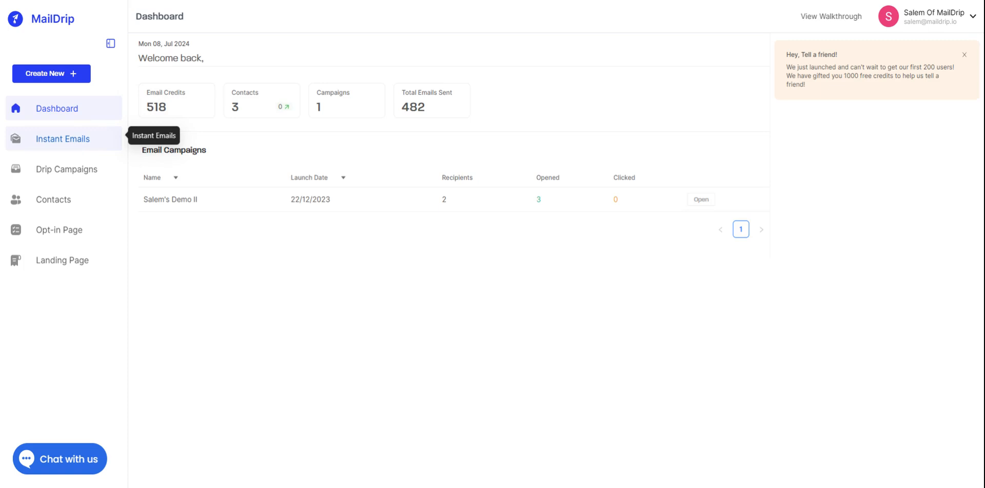
- Create a new instant email whose title is the sender's first name in the possessive followed by "Demo Newsletter - July 2024"
{"action": "left_click", "coordinate": [86, 146]}
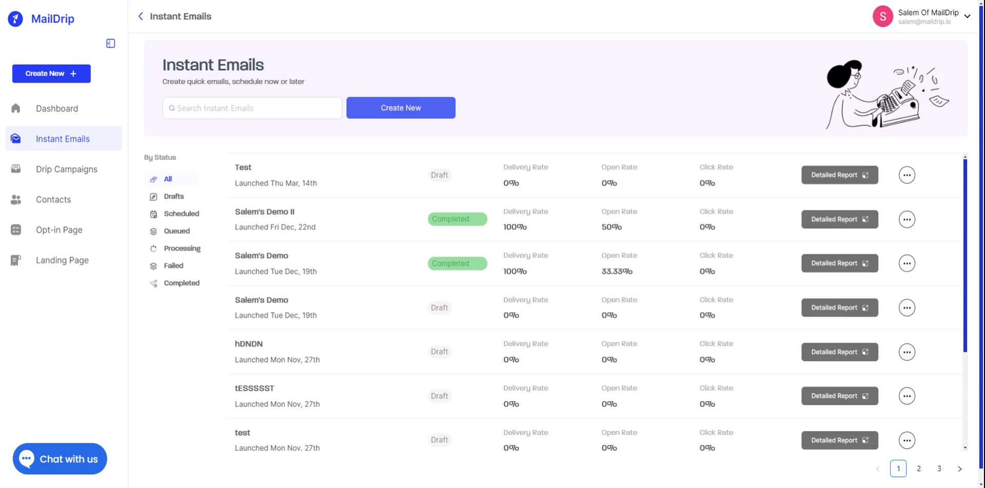
{"action": "left_click", "coordinate": [431, 109]}
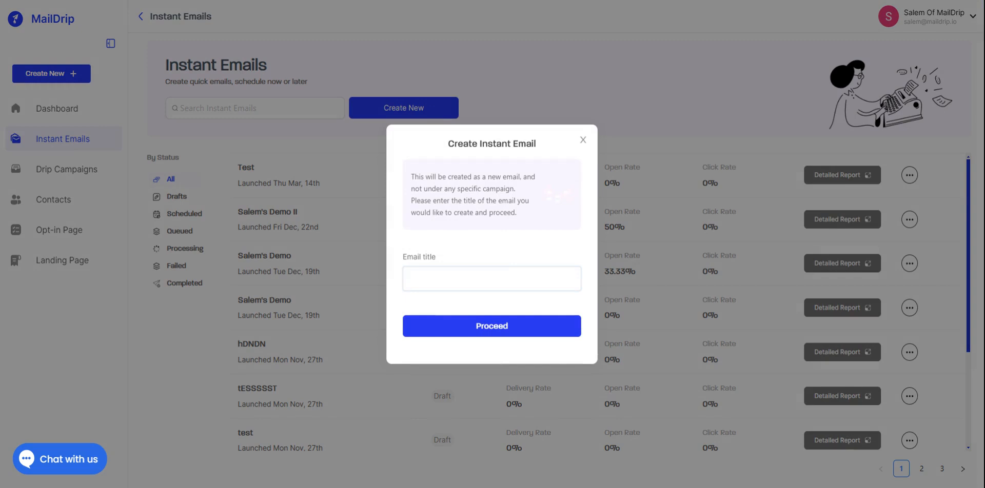
{"action": "type", "text": "Salem's "}
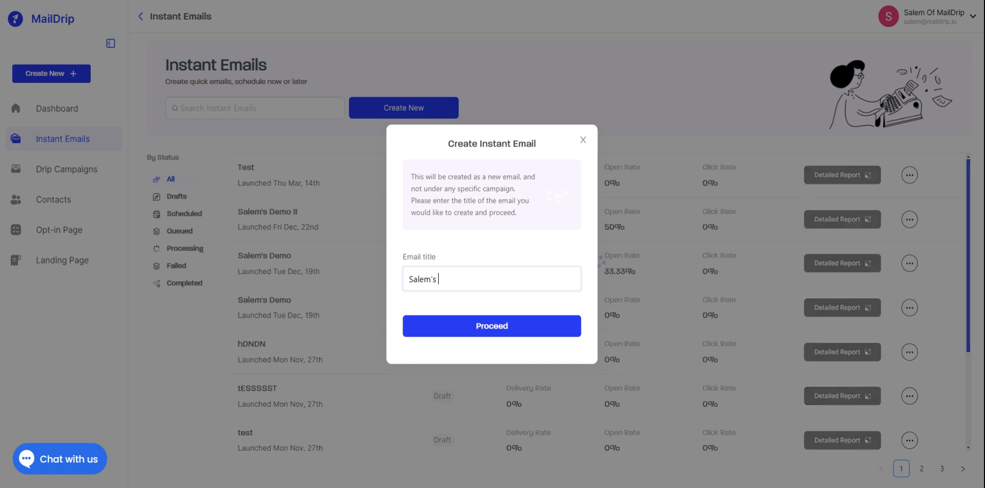
{"action": "type", "text": "Demo - July"}
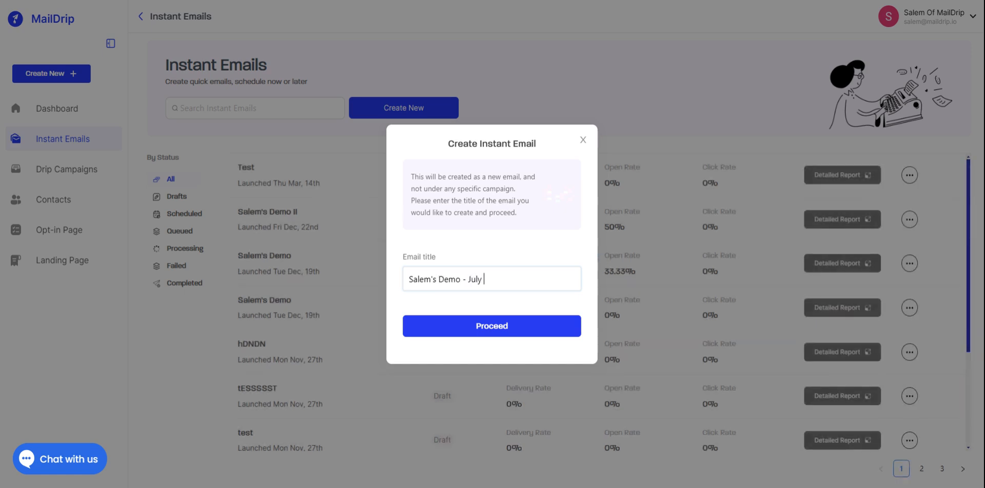
{"action": "type", "text": " 2"}
{"action": "key", "text": "BackSpace"}
{"action": "key", "text": "BackSpace"}
{"action": "key", "text": "BackSpace"}
{"action": "key", "text": "BackSpace"}
{"action": "key", "text": "BackSpace"}
{"action": "key", "text": "BackSpace"}
{"action": "key", "text": "BackSpace"}
{"action": "key", "text": "BackSpace"}
{"action": "type", "text": "o Newsletter - July 2024"}
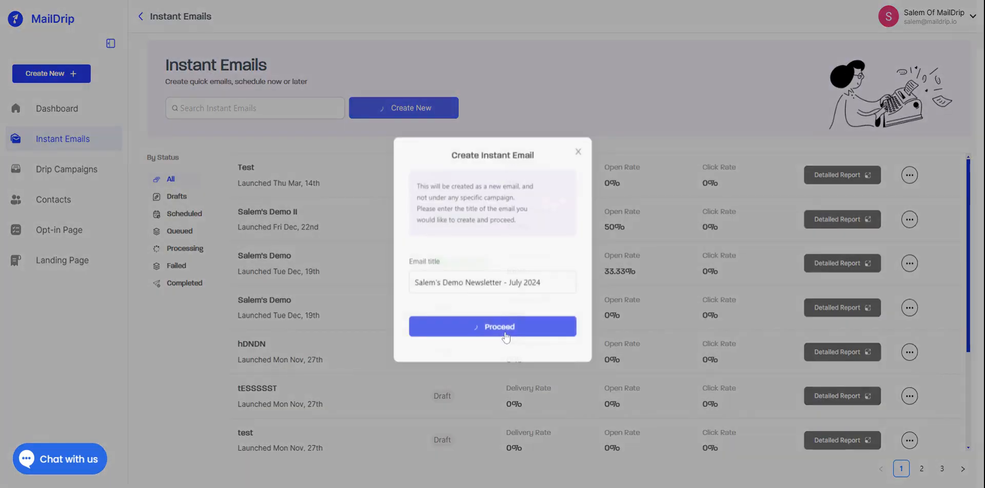
{"action": "left_click", "coordinate": [492, 326]}
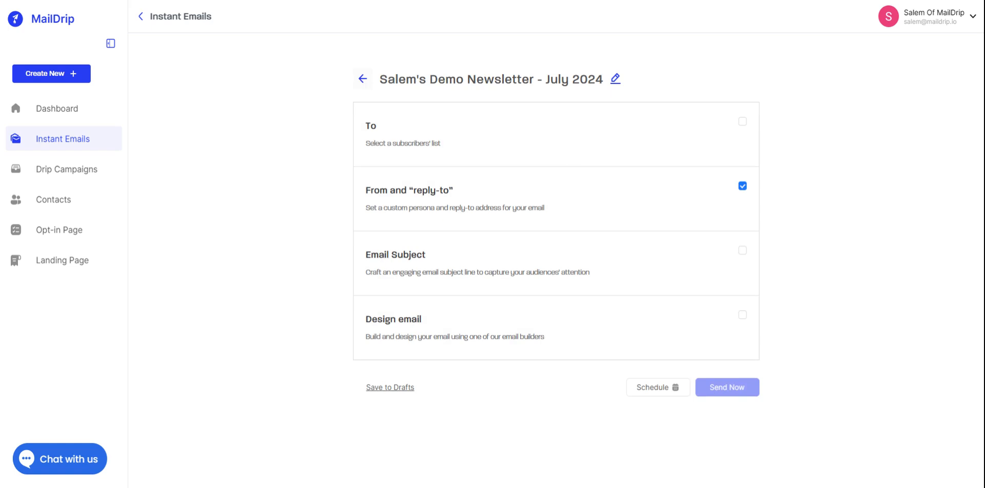
- Choose the sender's own "Demo -July 2024" contact group as the email's recipient list
{"action": "left_click", "coordinate": [591, 150]}
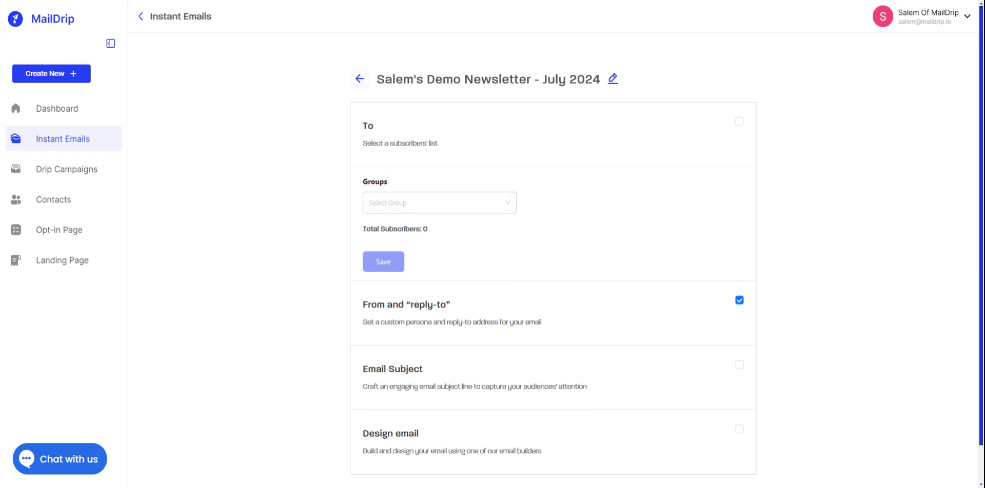
{"action": "left_click", "coordinate": [511, 203]}
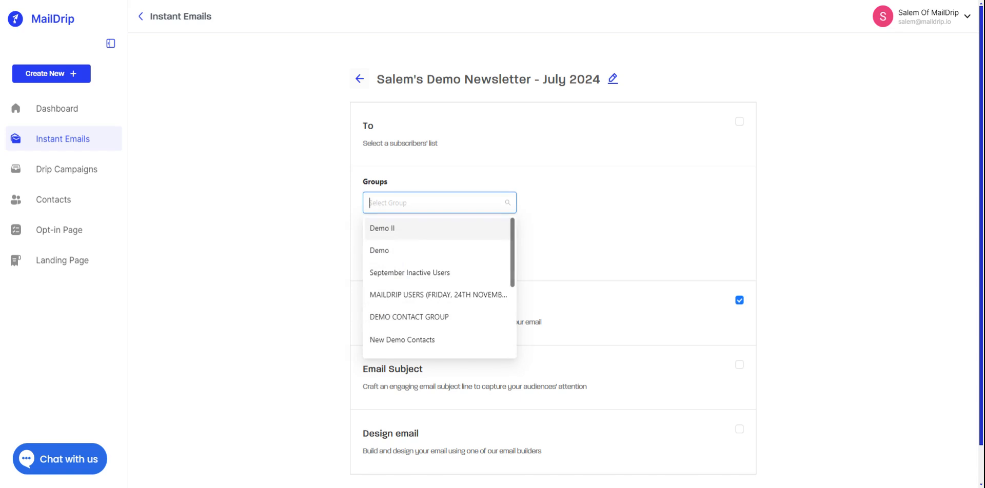
{"action": "scroll", "coordinate": [466, 336], "scroll_direction": "down", "scroll_amount": 3}
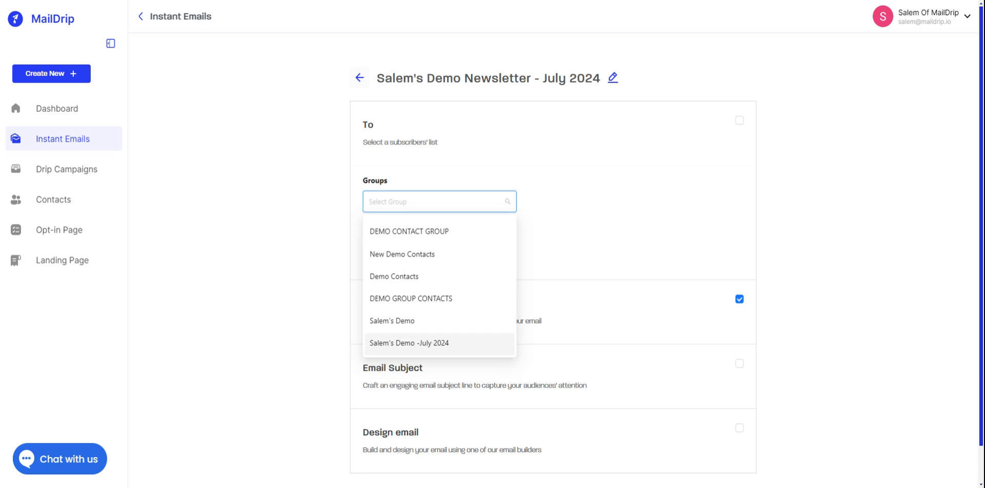
{"action": "left_click", "coordinate": [468, 344]}
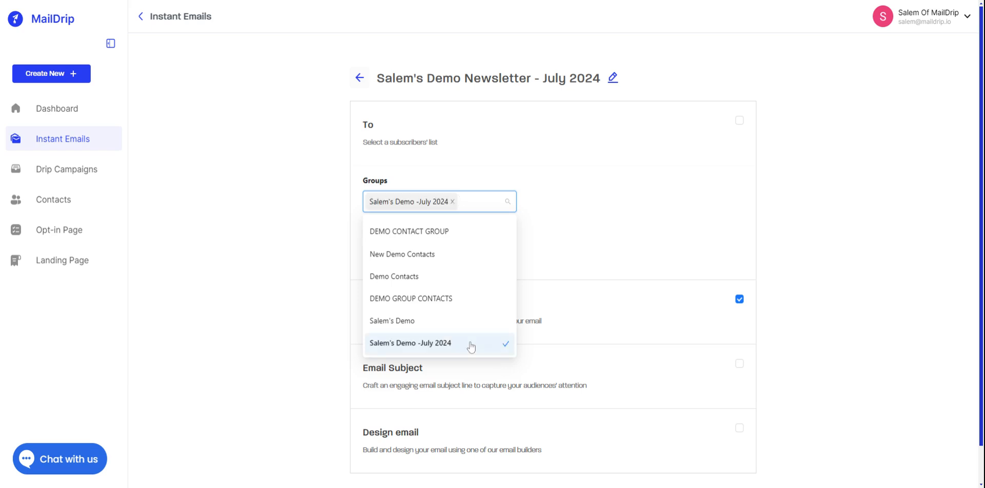
{"action": "left_click", "coordinate": [578, 248]}
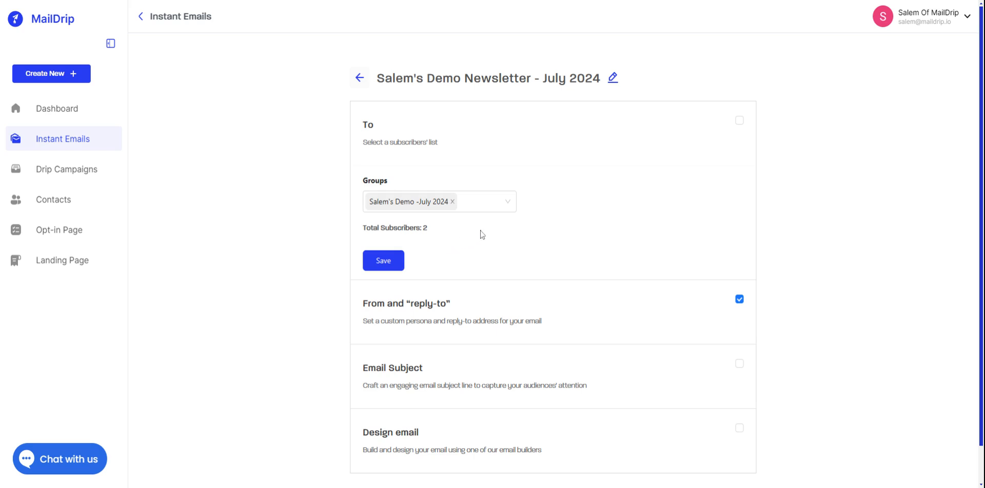
- Add the groups Demo Contacts and DEMO CONTACT GROUP to the recipients and remove both again
{"action": "left_click", "coordinate": [505, 202]}
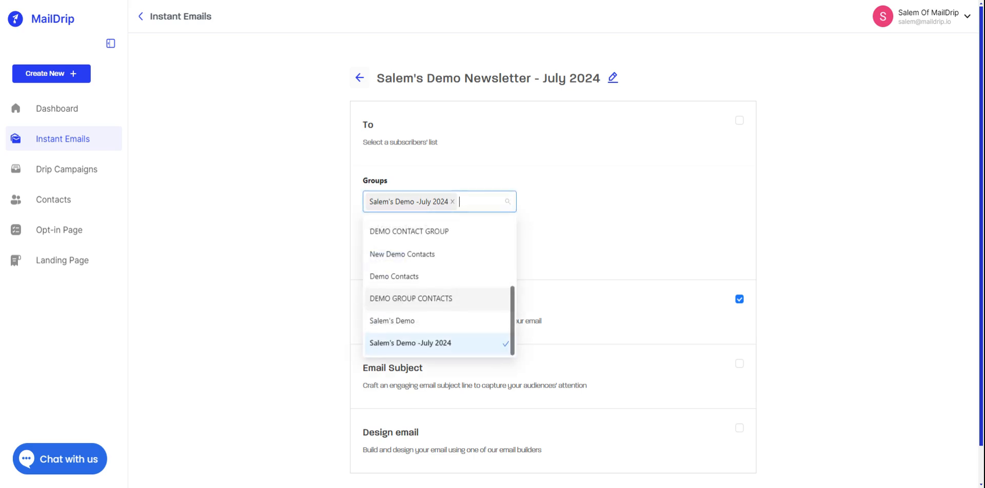
{"action": "left_click", "coordinate": [458, 277]}
{"action": "left_click", "coordinate": [446, 300]}
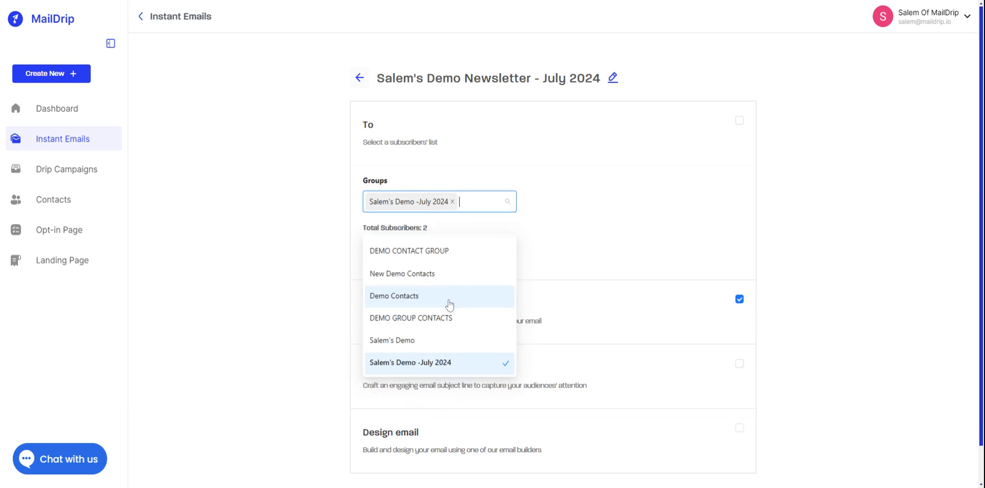
{"action": "left_click", "coordinate": [448, 284]}
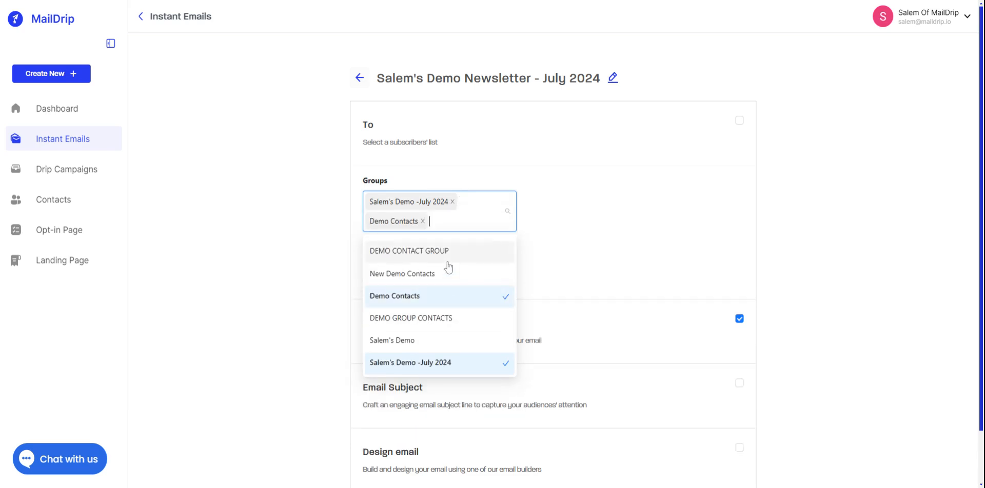
{"action": "left_click", "coordinate": [448, 259]}
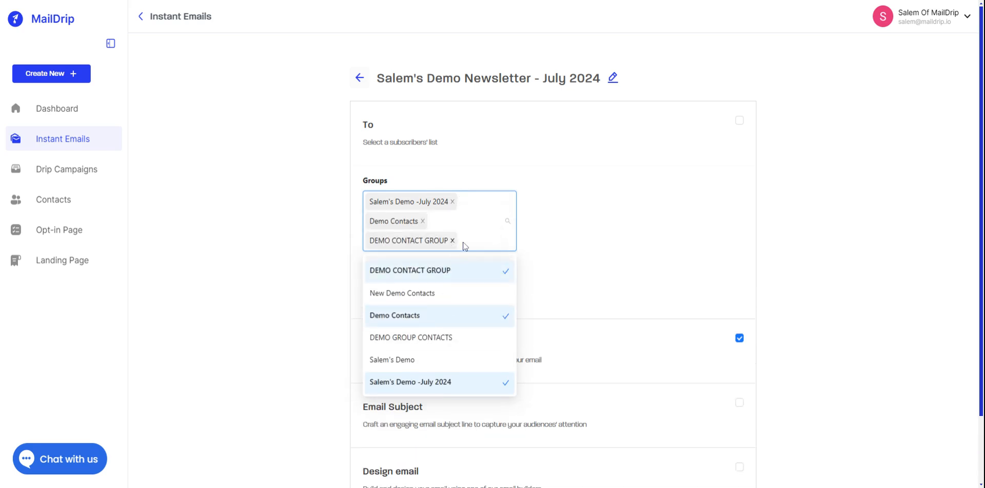
{"action": "left_click", "coordinate": [529, 238]}
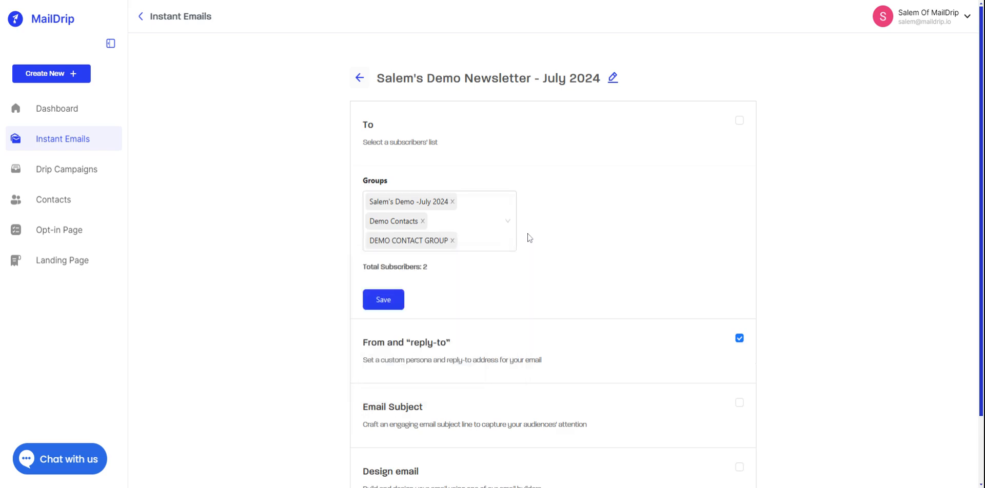
{"action": "left_click", "coordinate": [452, 241]}
{"action": "left_click", "coordinate": [423, 221]}
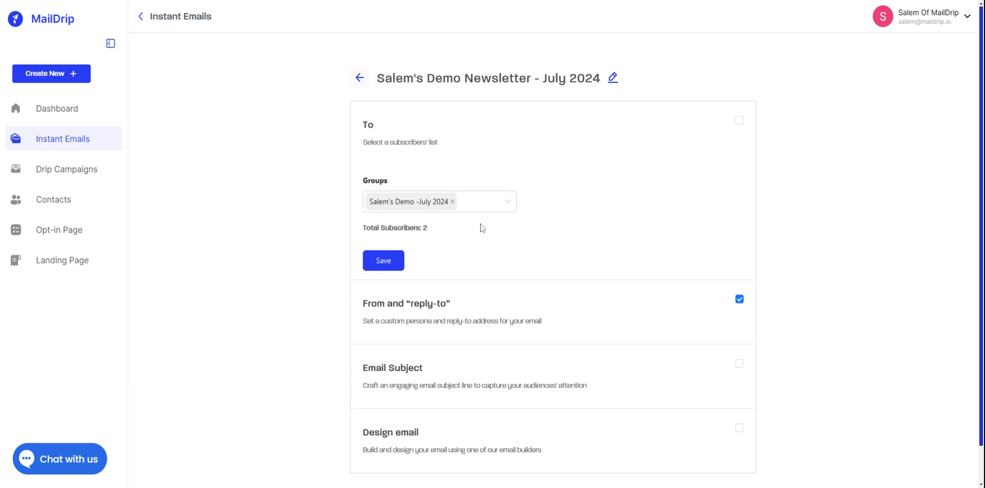
- Save the recipient group selection and open the From and "reply-to" section to review the sender details
{"action": "left_click", "coordinate": [392, 266]}
{"action": "scroll", "coordinate": [732, 192], "scroll_direction": "down", "scroll_amount": 1}
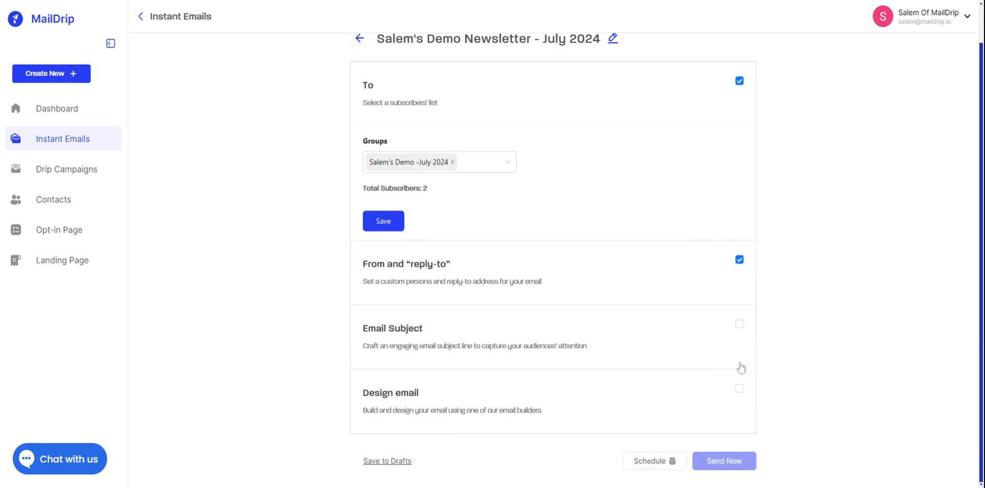
{"action": "scroll", "coordinate": [754, 312], "scroll_direction": "up", "scroll_amount": 1}
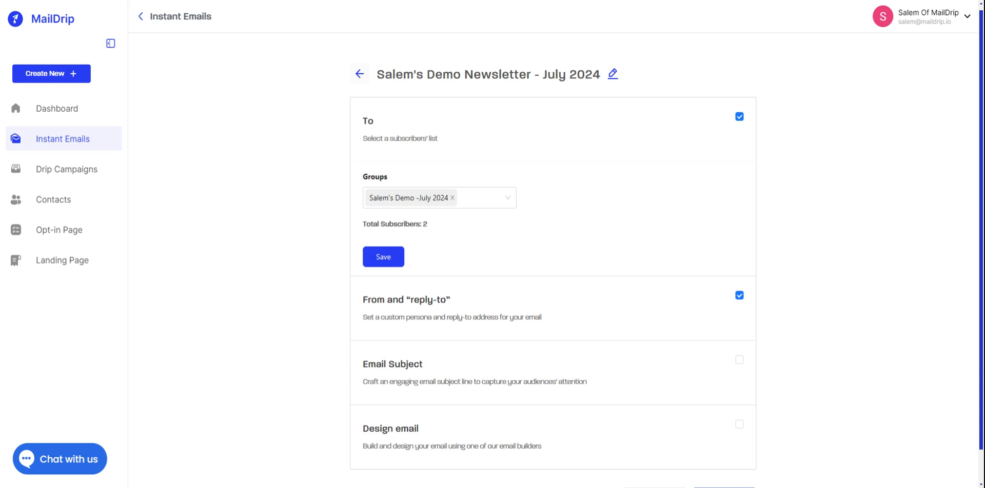
{"action": "scroll", "coordinate": [663, 276], "scroll_direction": "down", "scroll_amount": 1}
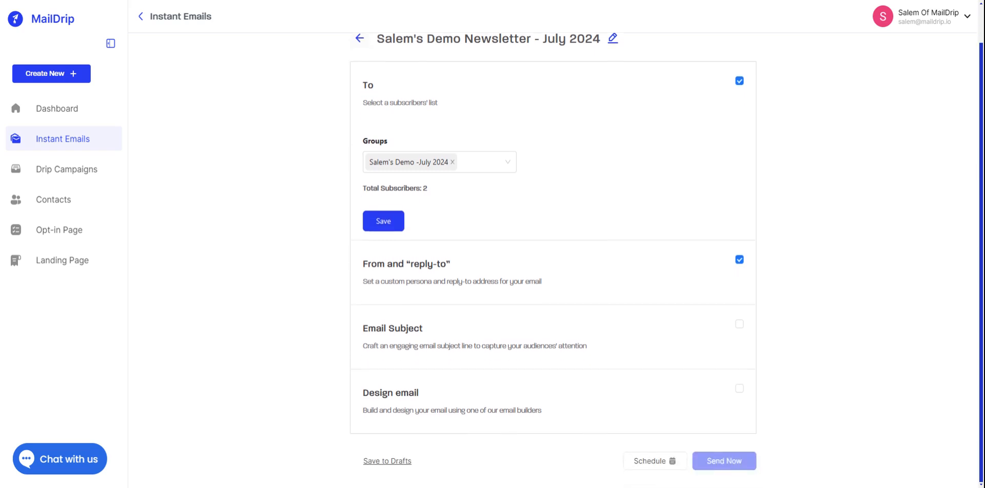
{"action": "left_click", "coordinate": [663, 276]}
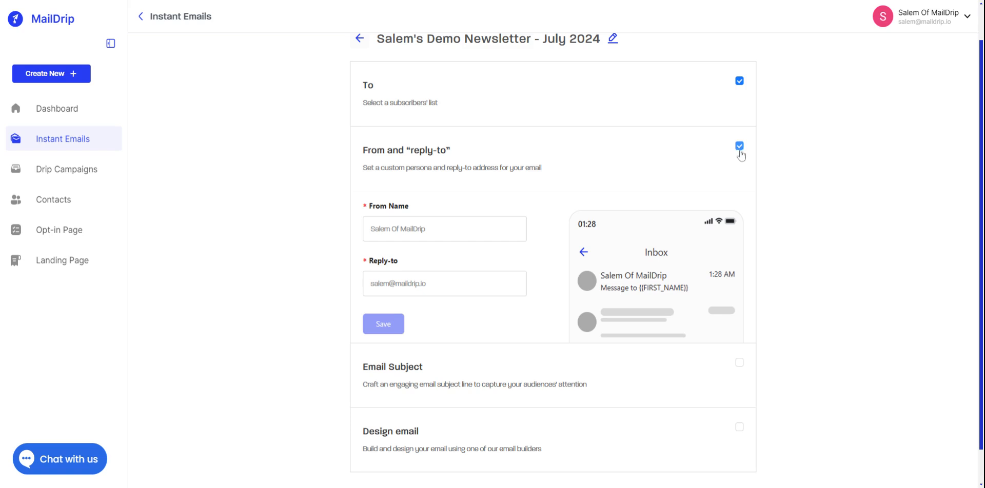
{"action": "scroll", "coordinate": [748, 179], "scroll_direction": "down", "scroll_amount": 1}
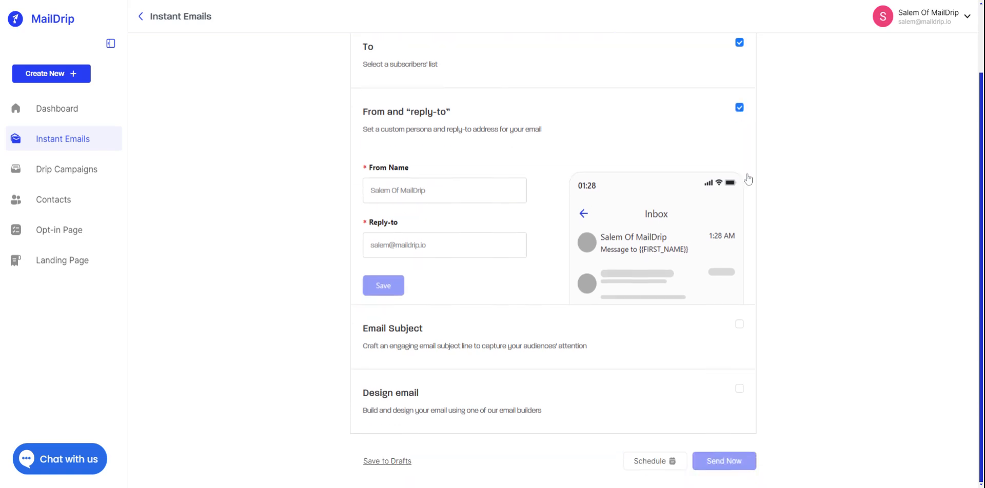
{"action": "left_click", "coordinate": [619, 343]}
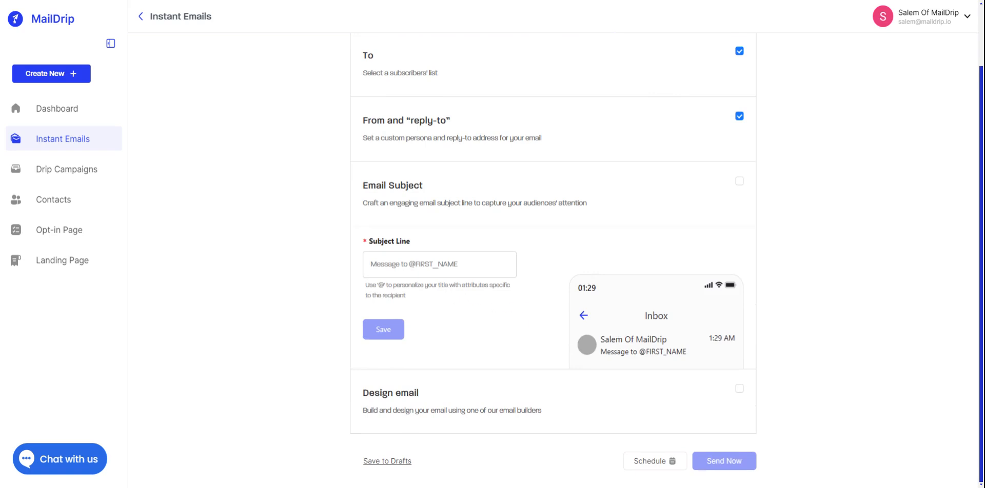
{"action": "key", "text": "BackSpace"}
{"action": "key", "text": "BackSpace"}
{"action": "key", "text": "BackSpace"}
{"action": "key", "text": "BackSpace"}
{"action": "key", "text": "BackSpace"}
{"action": "key", "text": "BackSpace"}
{"action": "key", "text": "BackSpace"}
{"action": "key", "text": "BackSpace"}
{"action": "key", "text": "BackSpace"}
{"action": "key", "text": "BackSpace"}
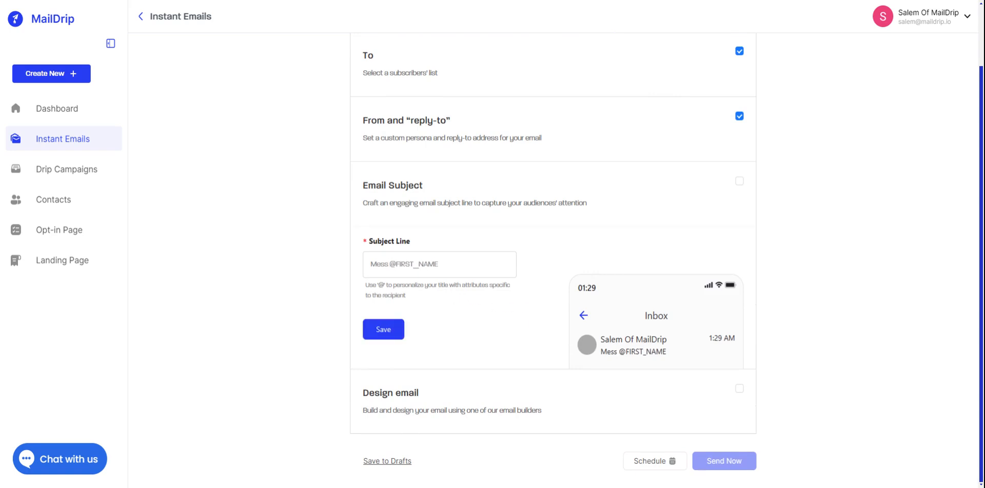
{"action": "type", "text": "Demo to"}
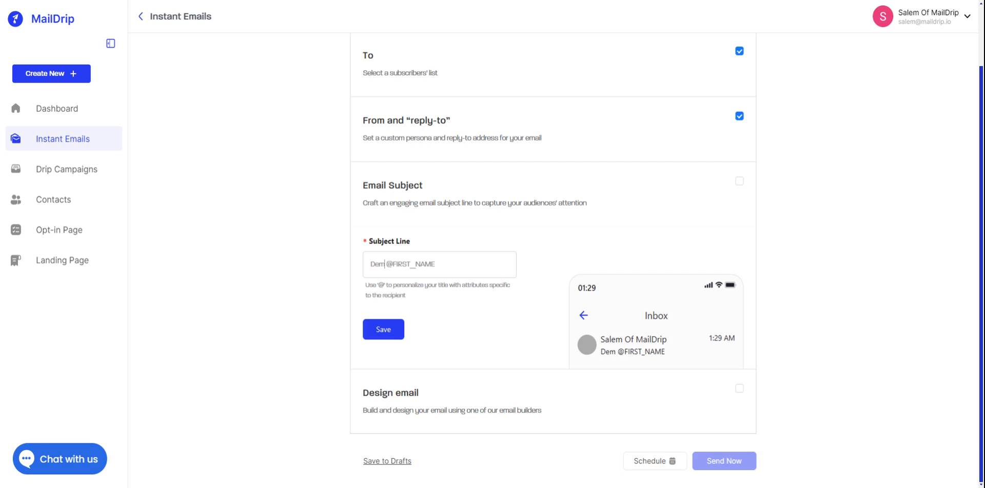
{"action": "type", "text": " my"}
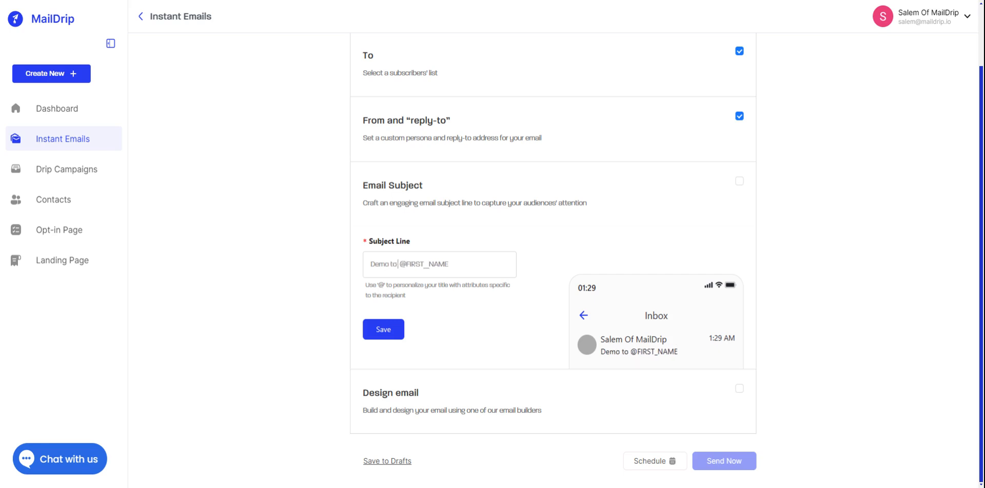
{"action": "type", "text": " buddies"}
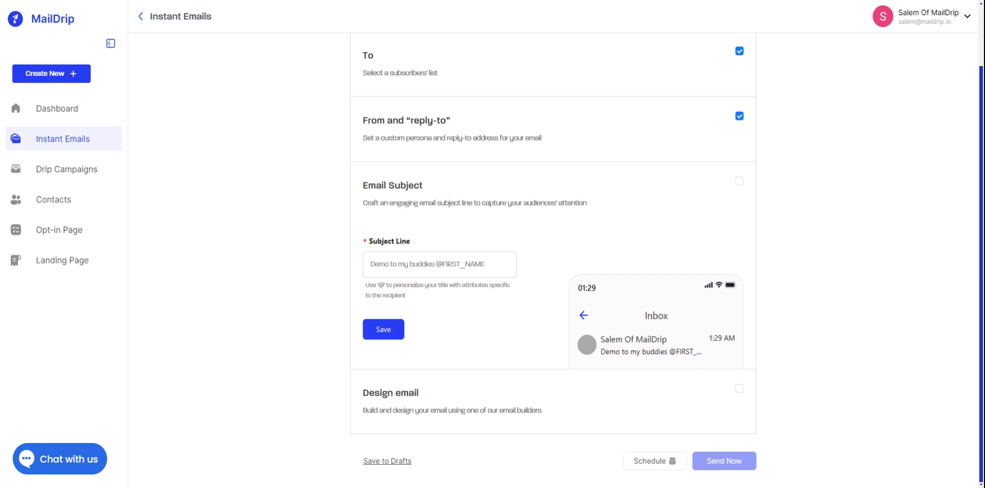
{"action": "type", "text": " - @"}
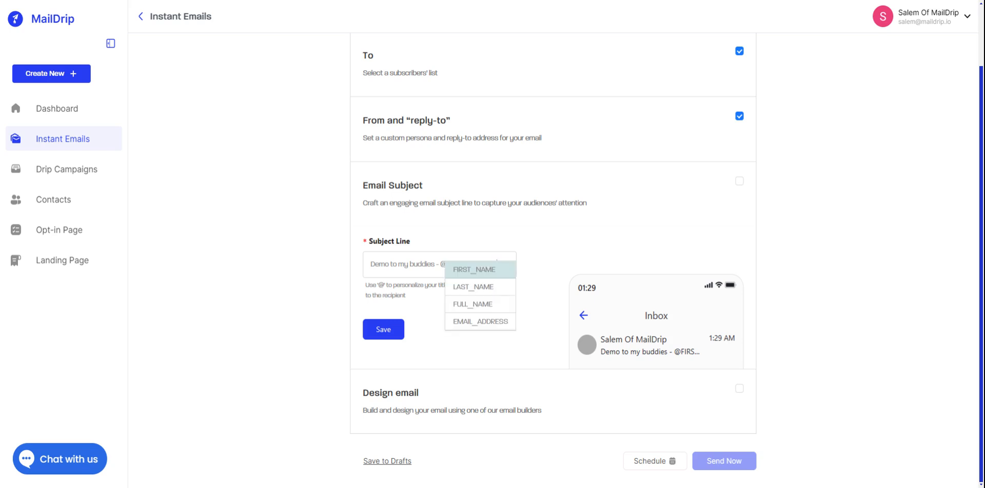
{"action": "key", "text": "Return"}
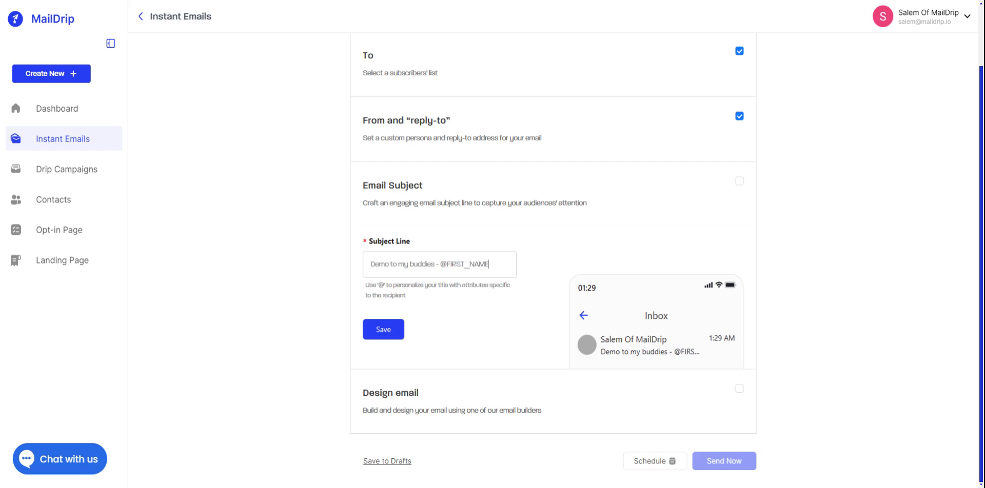
{"action": "key", "text": "BackSpace"}
{"action": "key", "text": "BackSpace"}
{"action": "key", "text": "BackSpace"}
{"action": "key", "text": "BackSpace"}
{"action": "key", "text": "BackSpace"}
{"action": "key", "text": "BackSpace"}
{"action": "key", "text": "BackSpace"}
{"action": "key", "text": "BackSpace"}
{"action": "key", "text": "BackSpace"}
{"action": "key", "text": "BackSpace"}
{"action": "key", "text": "BackSpace"}
{"action": "type", "text": "@"}
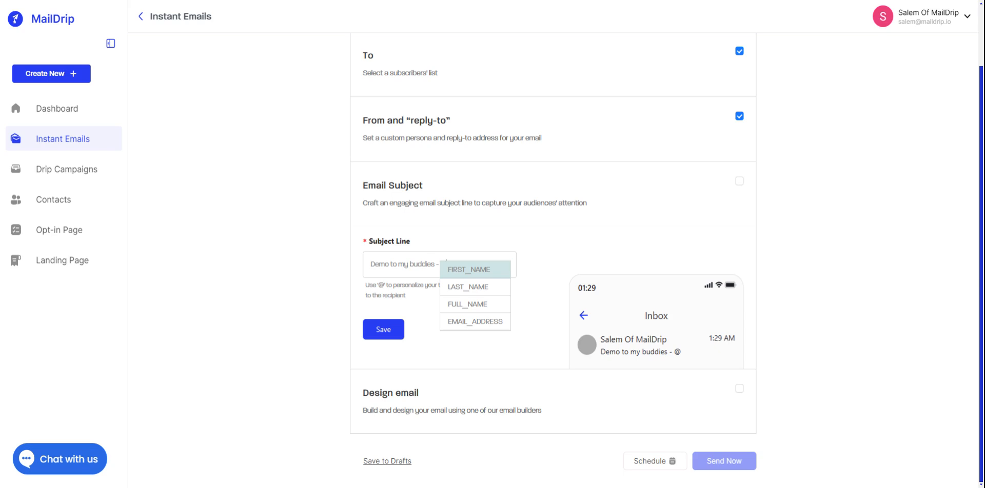
{"action": "left_click", "coordinate": [488, 279]}
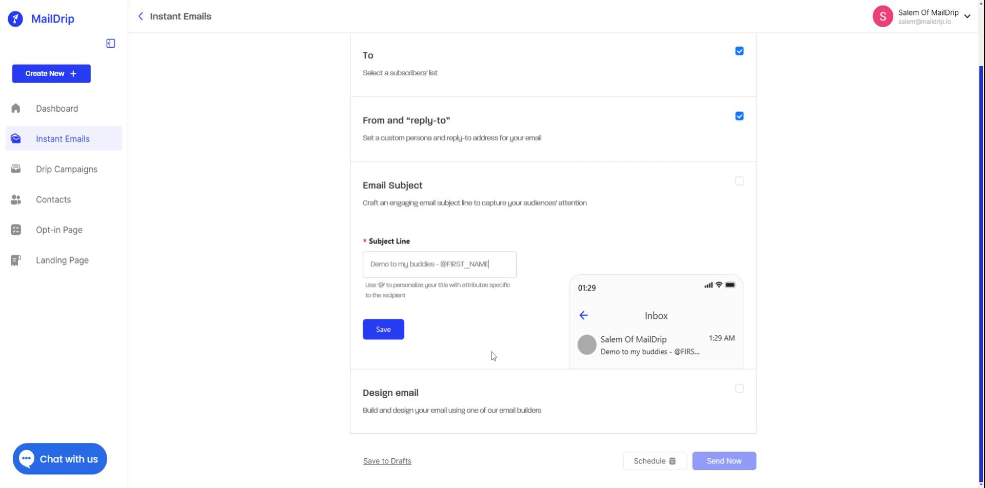
- Save the subject line and open the Design email section
{"action": "left_click", "coordinate": [393, 332]}
{"action": "left_click", "coordinate": [571, 416]}
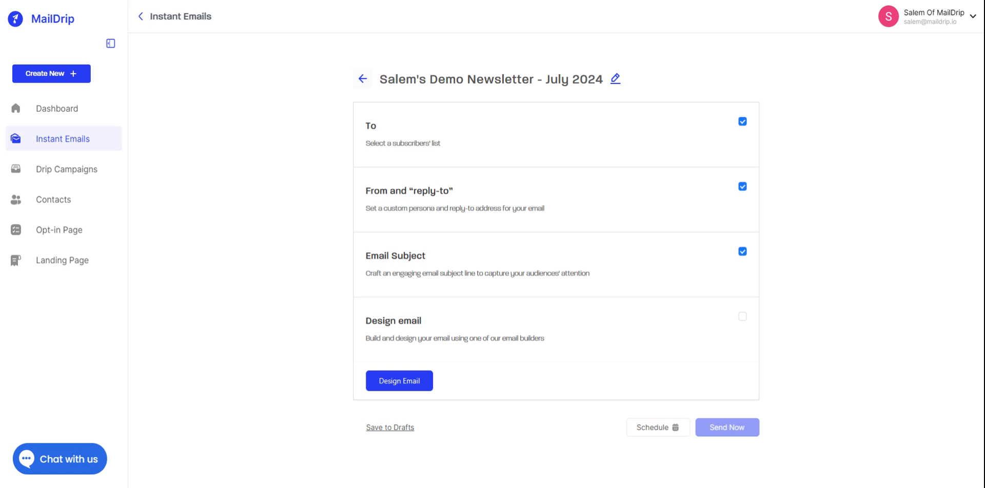
- Start the email design with the HTML Editor and look through the Quick Layout and Newsletters & Promotional Emails templates
{"action": "left_click", "coordinate": [424, 387]}
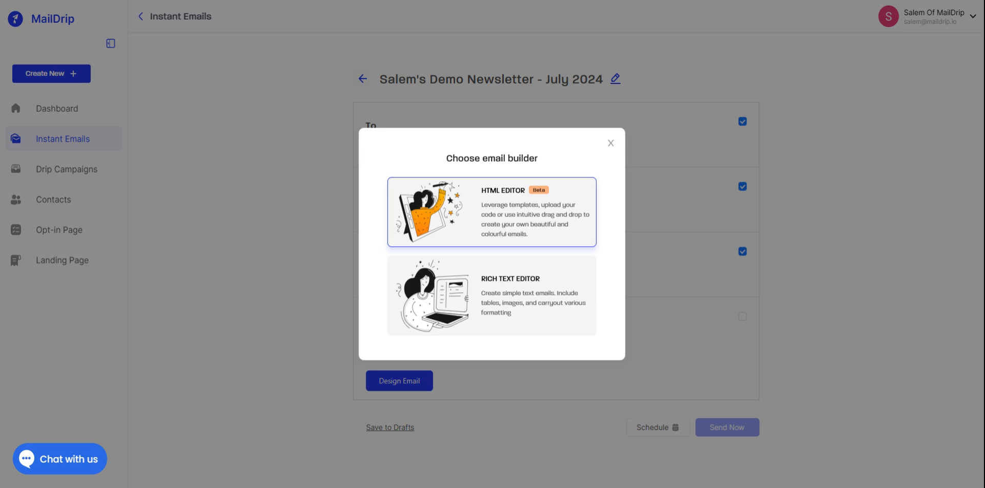
{"action": "left_click", "coordinate": [499, 219]}
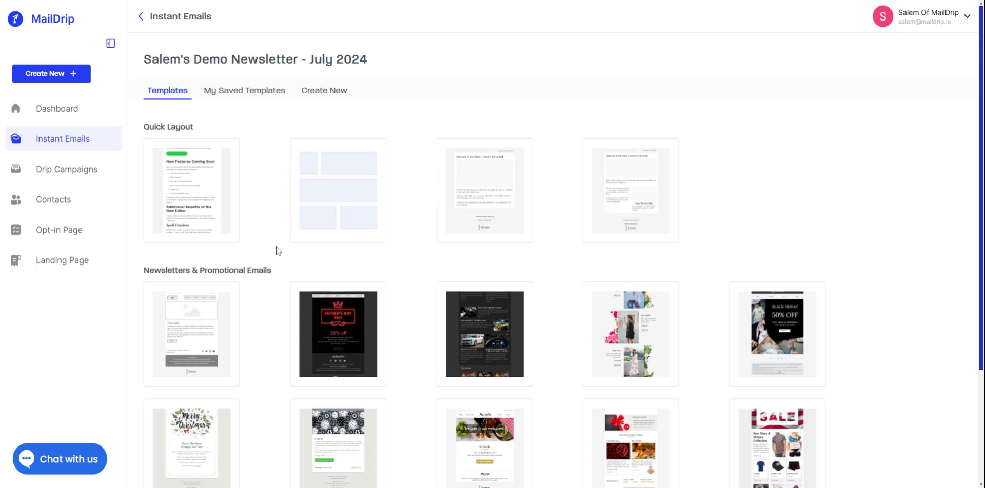
{"action": "scroll", "coordinate": [277, 250], "scroll_direction": "down", "scroll_amount": 3}
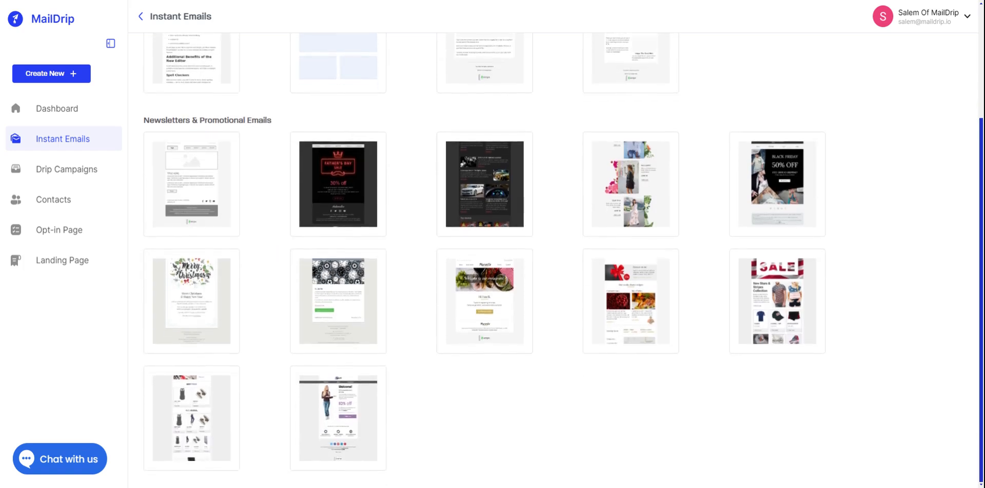
{"action": "scroll", "coordinate": [278, 251], "scroll_direction": "up", "scroll_amount": 2}
{"action": "scroll", "coordinate": [277, 251], "scroll_direction": "down", "scroll_amount": 2}
{"action": "scroll", "coordinate": [247, 181], "scroll_direction": "up", "scroll_amount": 2}
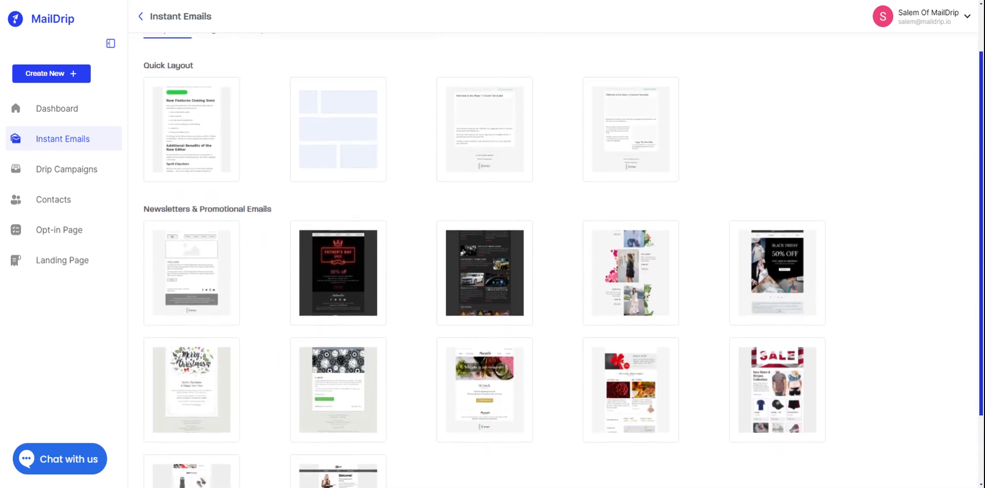
{"action": "scroll", "coordinate": [247, 180], "scroll_direction": "up", "scroll_amount": 1}
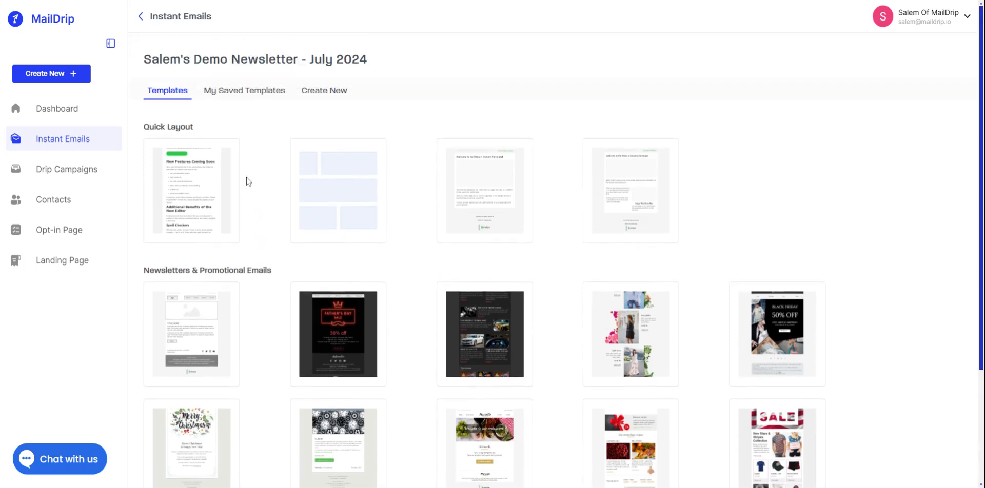
- Review the saved templates and the options for creating a new email template from scratch or by upload
{"action": "left_click", "coordinate": [243, 97]}
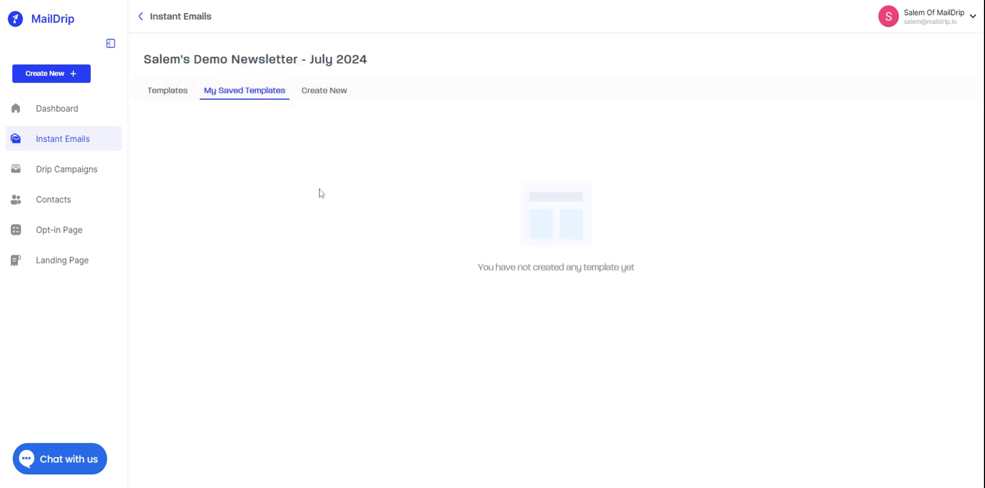
{"action": "left_click", "coordinate": [322, 97]}
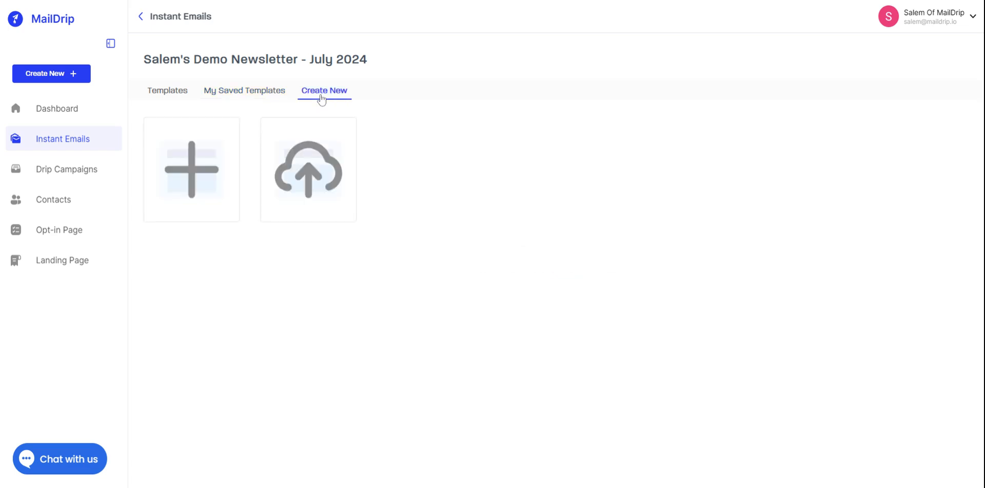
{"action": "mouse_move", "coordinate": [292, 161]}
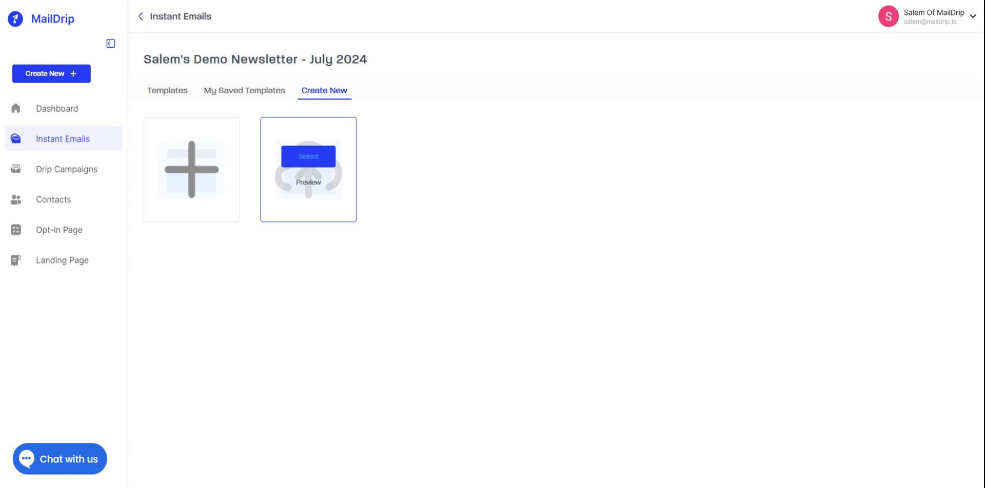
{"action": "mouse_move", "coordinate": [214, 170]}
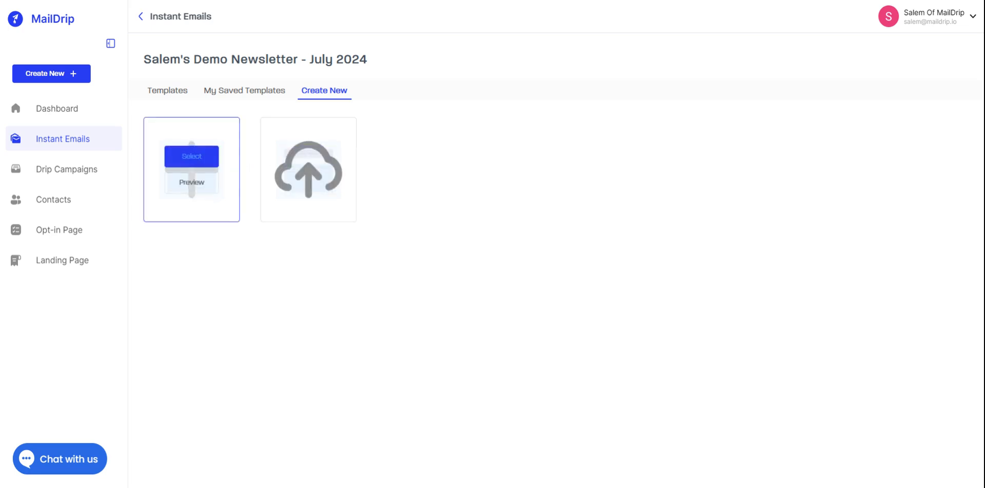
- Select the plain grey placeholder template, first under Newsletters & Promotional Emails, as the email design
{"action": "left_click", "coordinate": [182, 95]}
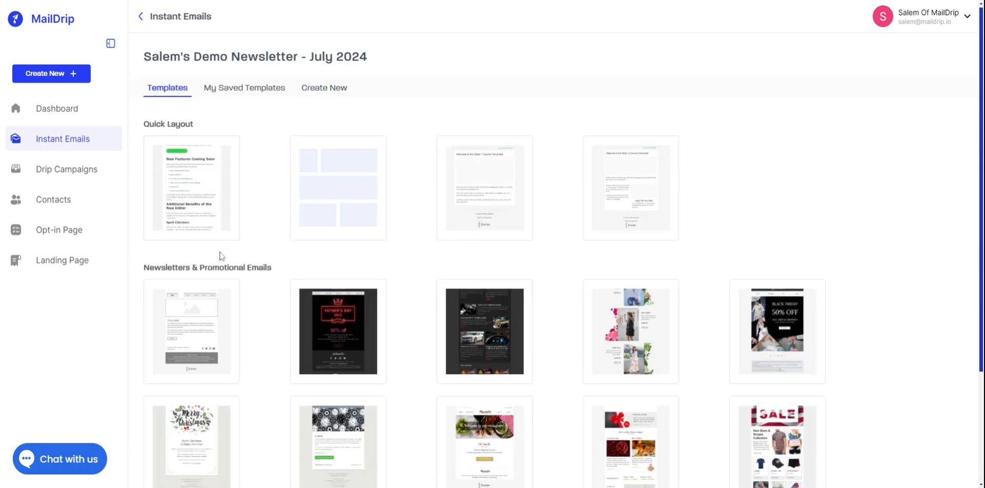
{"action": "scroll", "coordinate": [220, 255], "scroll_direction": "down", "scroll_amount": 1}
{"action": "mouse_move", "coordinate": [222, 285]}
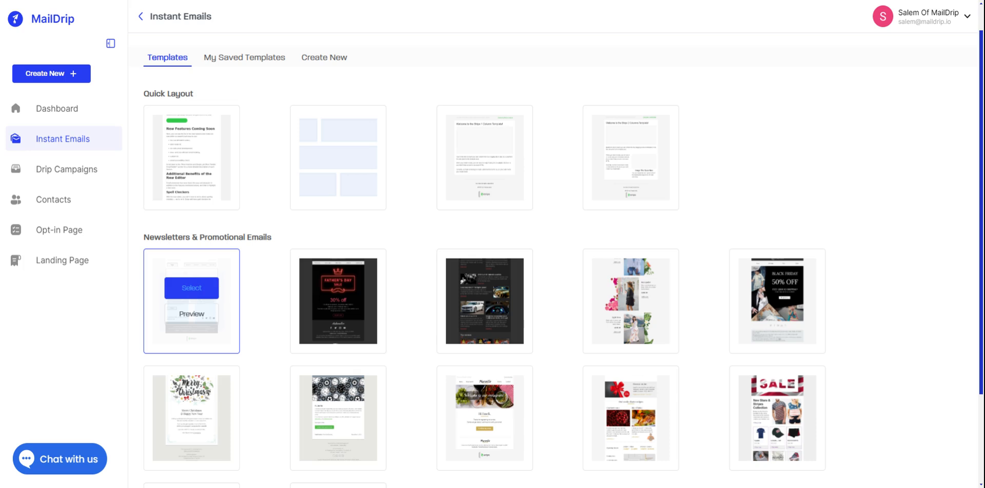
{"action": "left_click", "coordinate": [198, 290]}
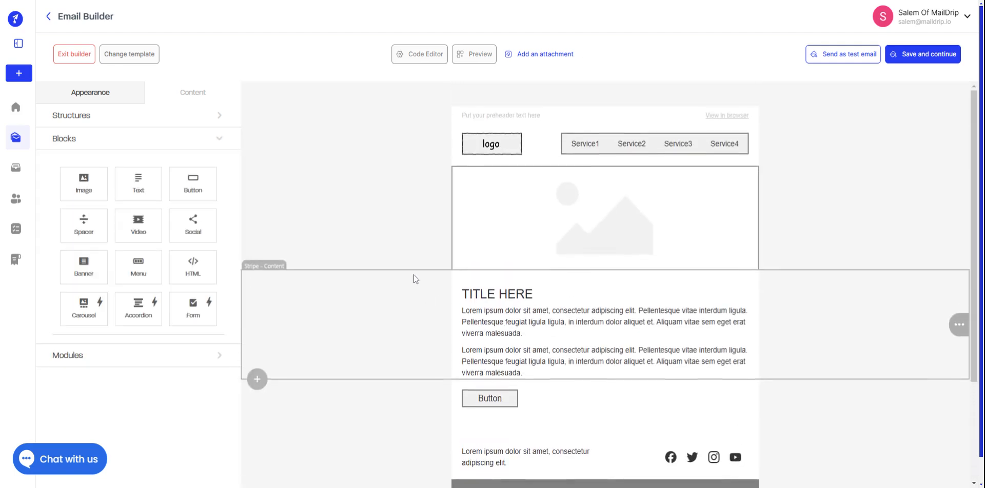
- Inspect the settings of the template's placeholder image, logo, footer structure and title block
{"action": "left_click", "coordinate": [563, 222]}
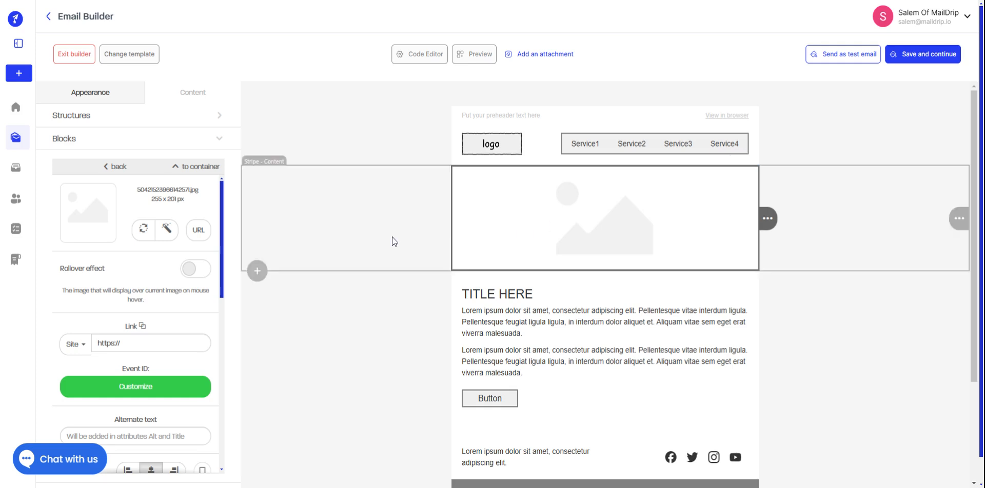
{"action": "left_click", "coordinate": [502, 154]}
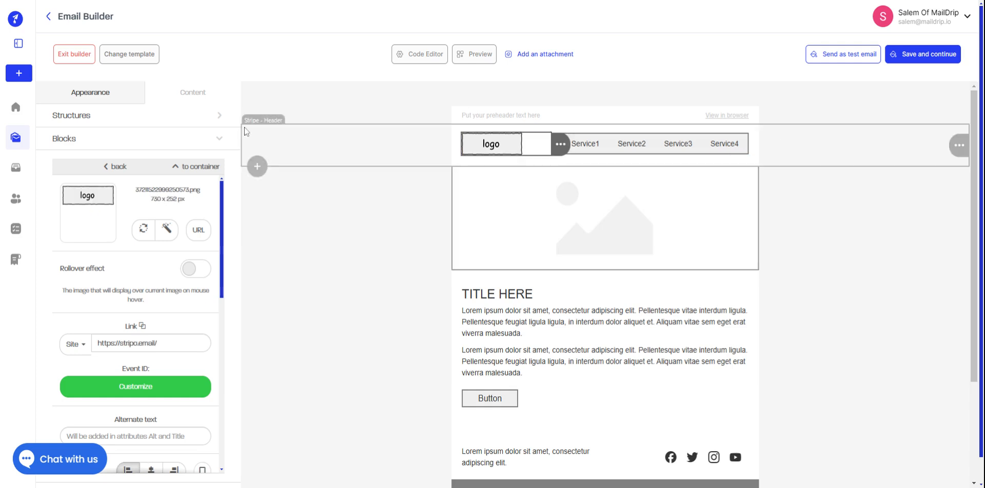
{"action": "left_click", "coordinate": [115, 169]}
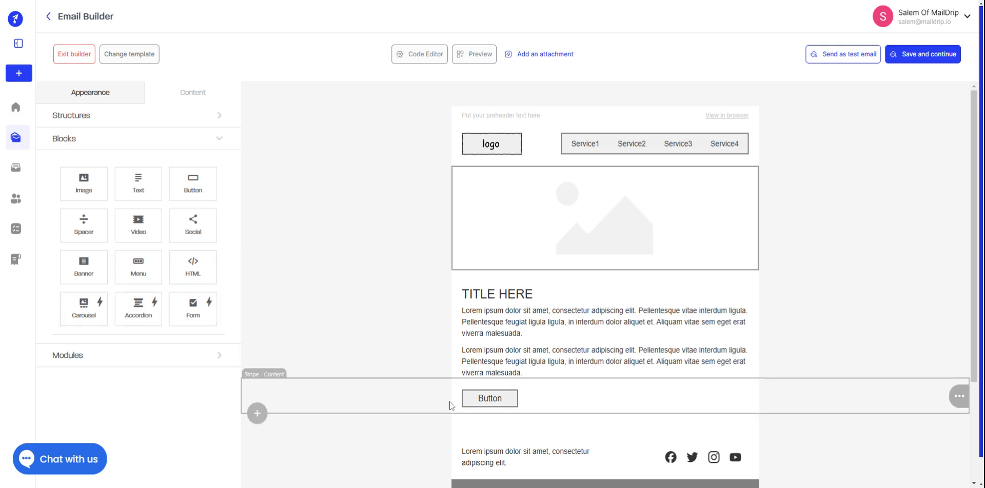
{"action": "scroll", "coordinate": [529, 405], "scroll_direction": "down", "scroll_amount": 2}
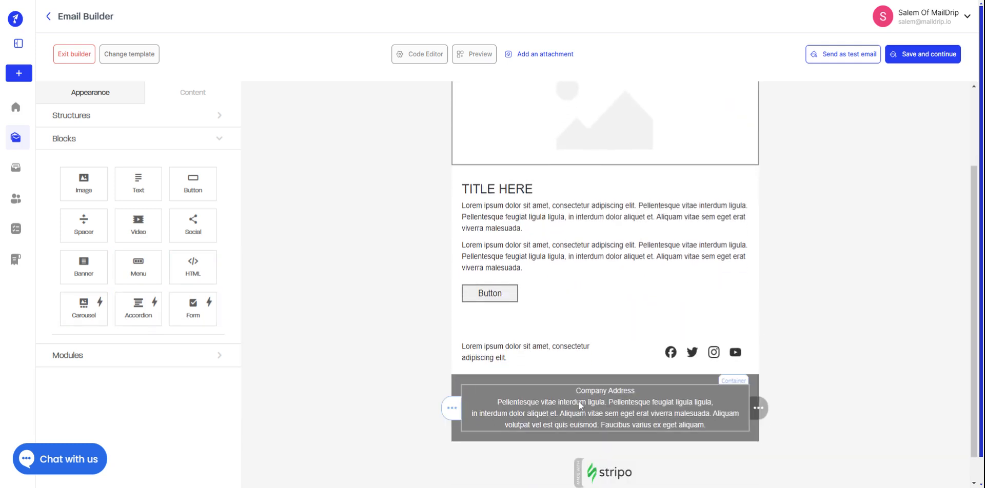
{"action": "scroll", "coordinate": [598, 423], "scroll_direction": "down", "scroll_amount": 1}
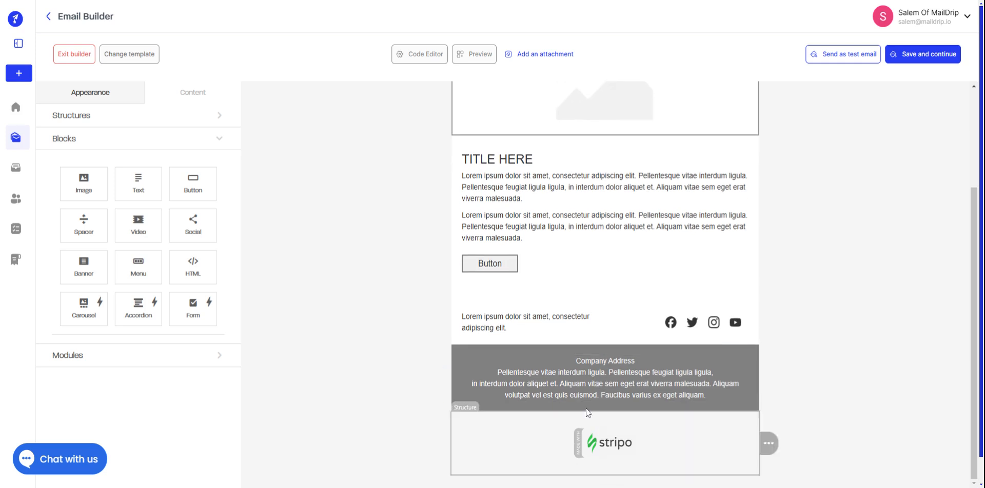
{"action": "left_click", "coordinate": [551, 350]}
{"action": "scroll", "coordinate": [551, 349], "scroll_direction": "up", "scroll_amount": 3}
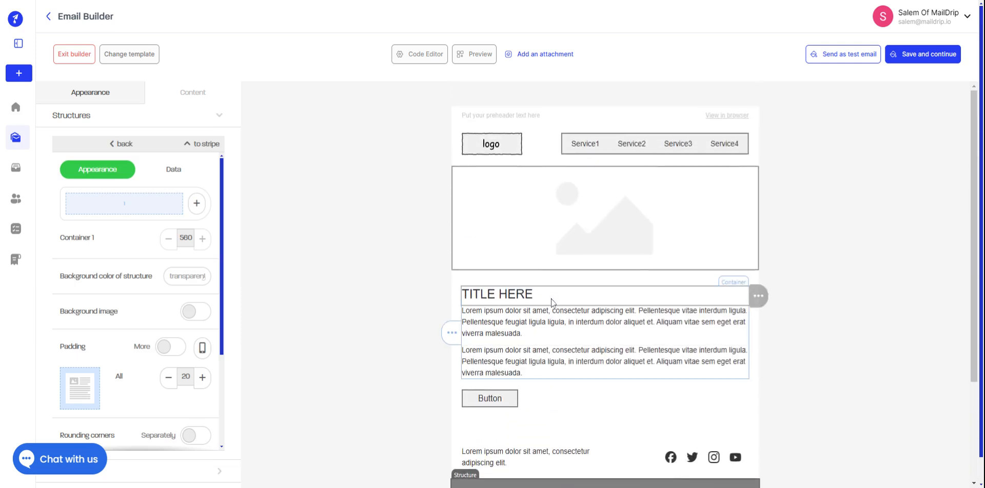
{"action": "left_click", "coordinate": [552, 302]}
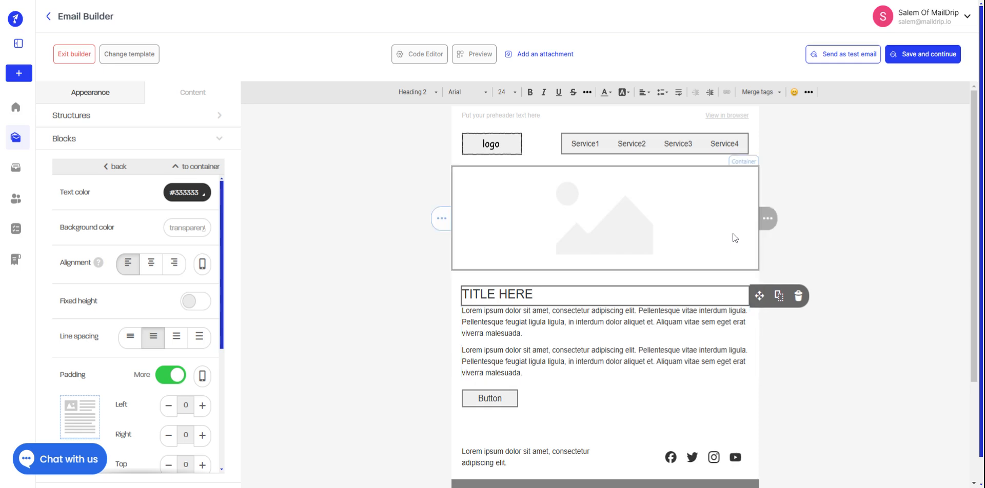
- Delete the large placeholder image, the services menu and the logo from the email template
{"action": "mouse_move", "coordinate": [765, 218]}
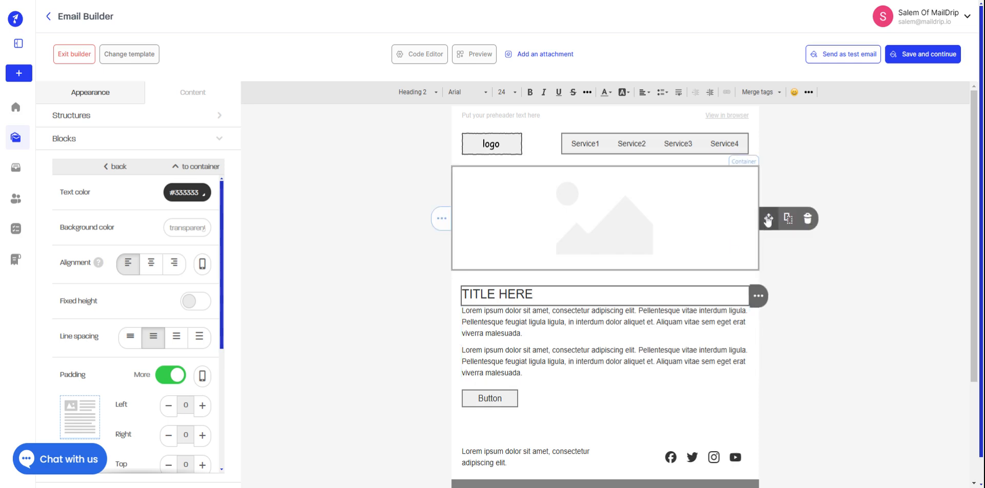
{"action": "left_click", "coordinate": [806, 219]}
{"action": "mouse_move", "coordinate": [755, 145]}
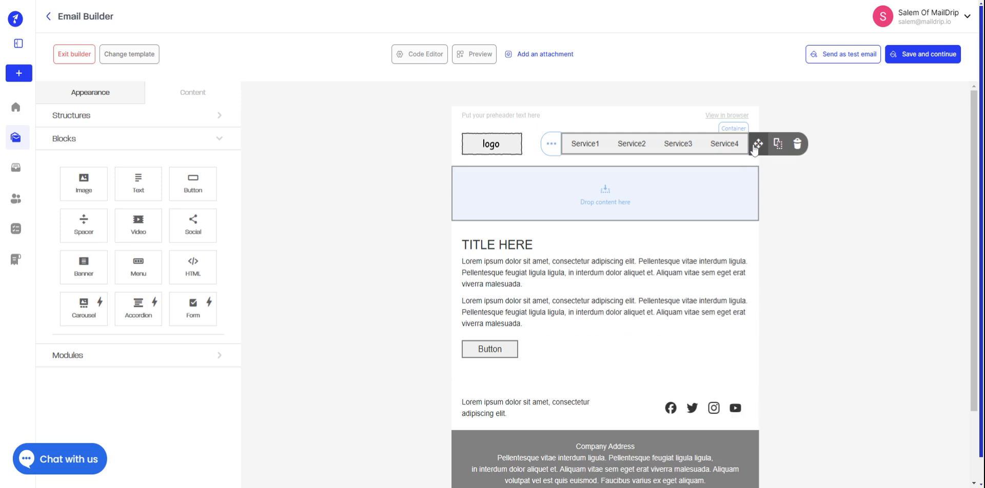
{"action": "left_click", "coordinate": [795, 145]}
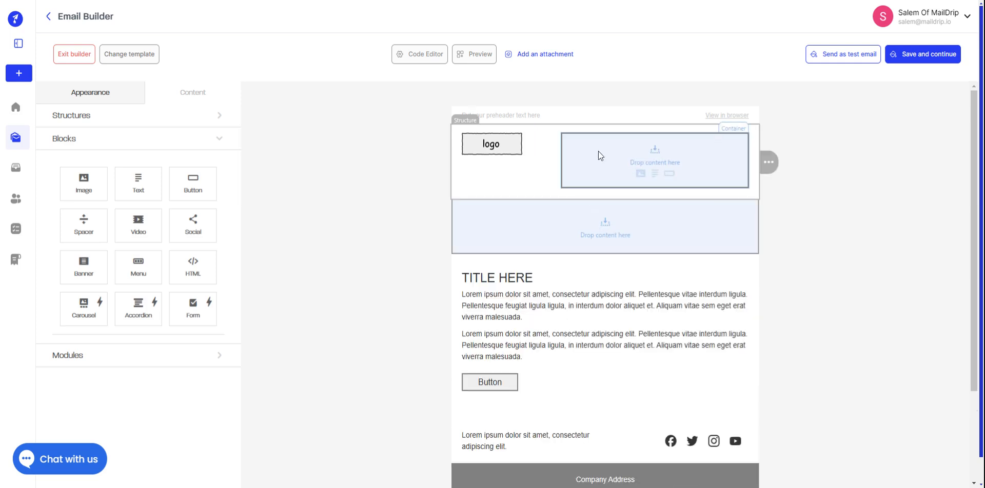
{"action": "mouse_move", "coordinate": [768, 163]}
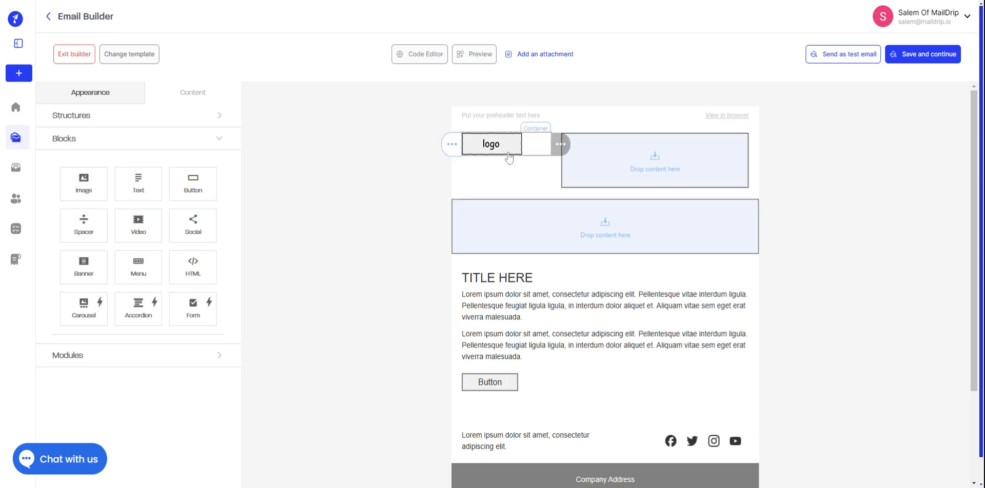
{"action": "left_click", "coordinate": [560, 154]}
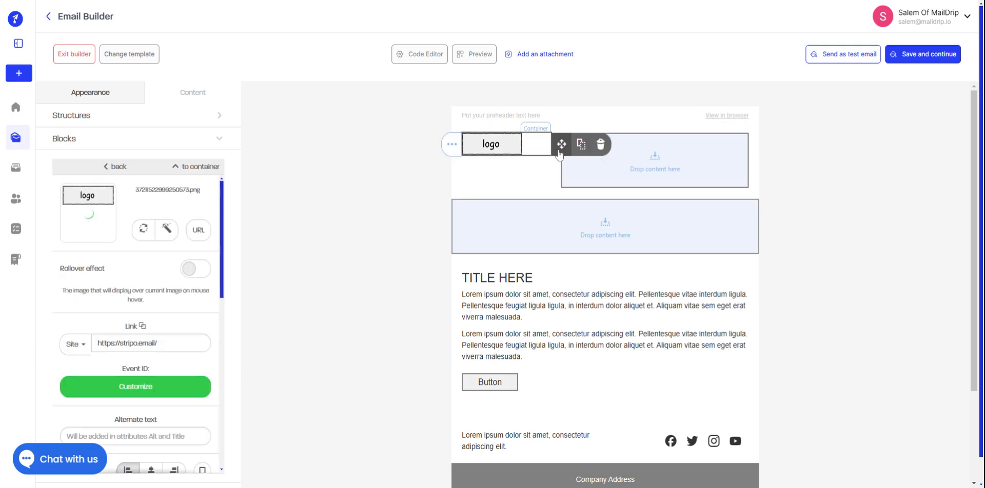
{"action": "left_click", "coordinate": [601, 147]}
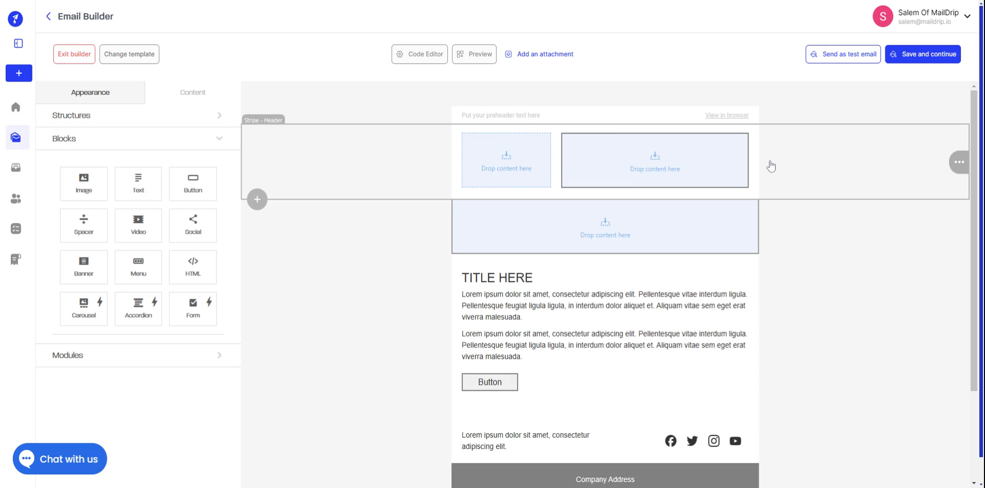
- Remove the emptied header stripe and the empty image stripe above the title
{"action": "mouse_move", "coordinate": [959, 163]}
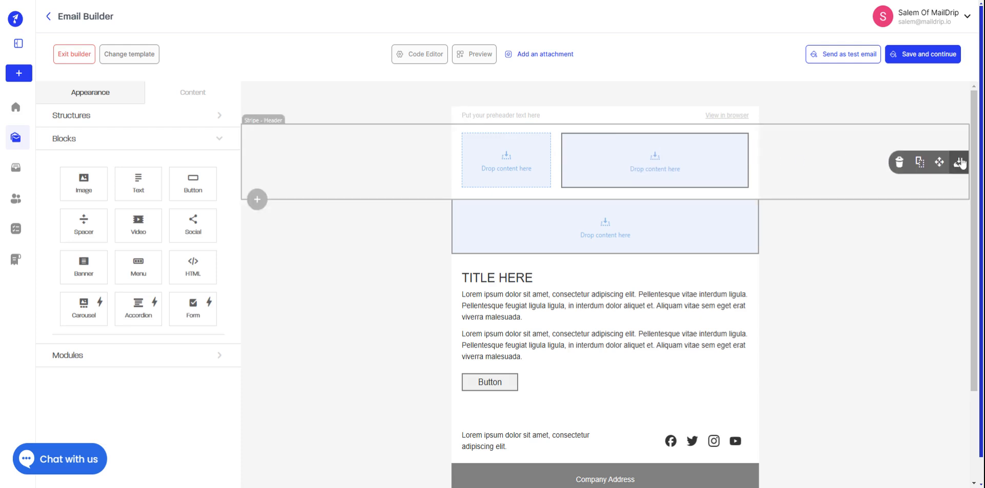
{"action": "left_click", "coordinate": [899, 163]}
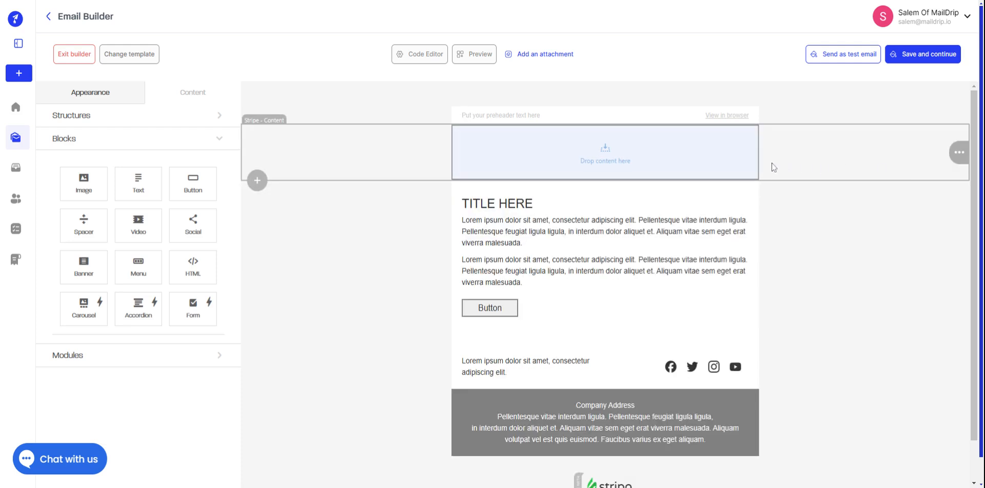
{"action": "mouse_move", "coordinate": [917, 164]}
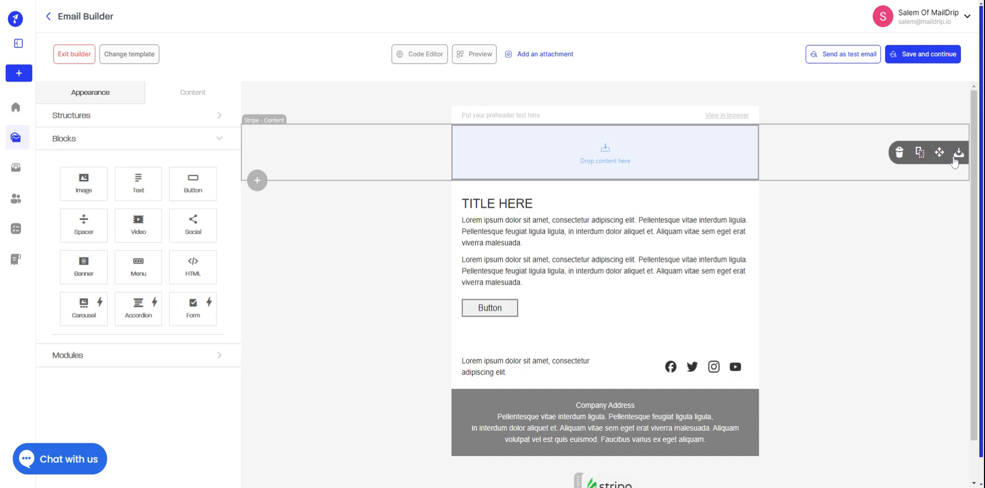
{"action": "left_click", "coordinate": [900, 154]}
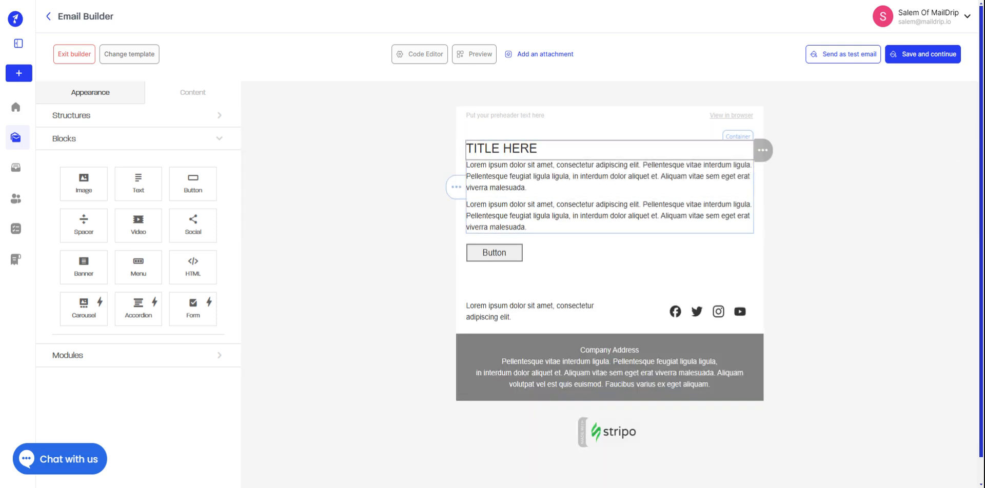
- Replace the "TITLE HERE" heading with "HELLO" followed by the First Name merge tag
{"action": "left_click", "coordinate": [537, 149]}
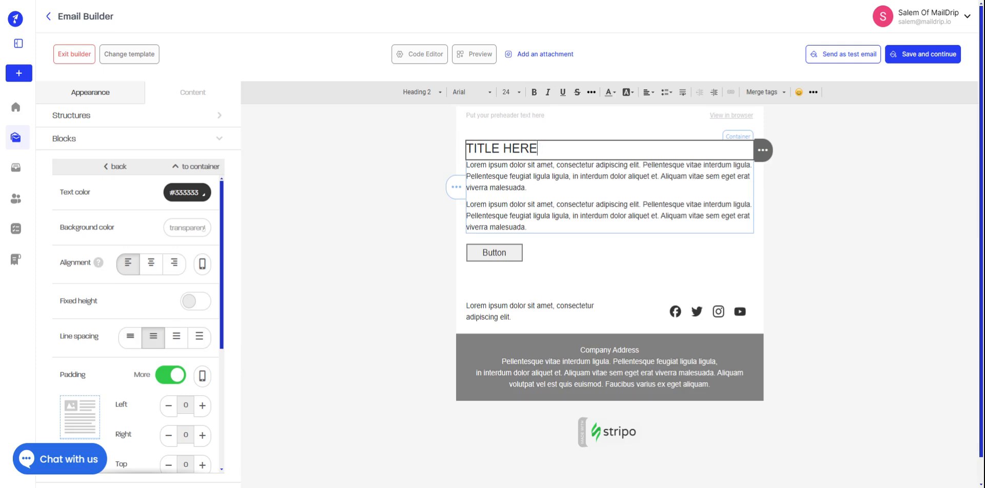
{"action": "key", "text": "BackSpace"}
{"action": "key", "text": "BackSpace"}
{"action": "key", "text": "BackSpace"}
{"action": "key", "text": "BackSpace"}
{"action": "key", "text": "BackSpace"}
{"action": "key", "text": "BackSpace"}
{"action": "key", "text": "BackSpace"}
{"action": "key", "text": "BackSpace"}
{"action": "key", "text": "BackSpace"}
{"action": "key", "text": "BackSpace"}
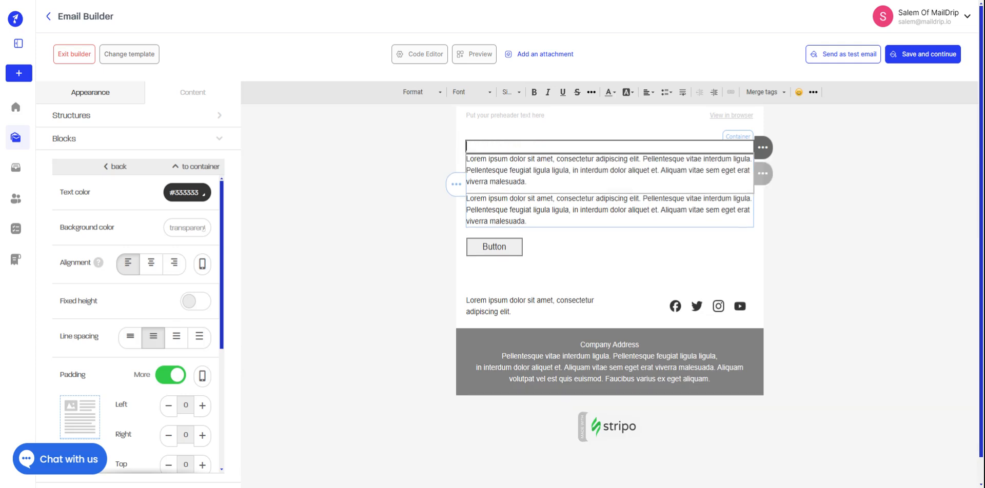
{"action": "type", "text": "HELLO"}
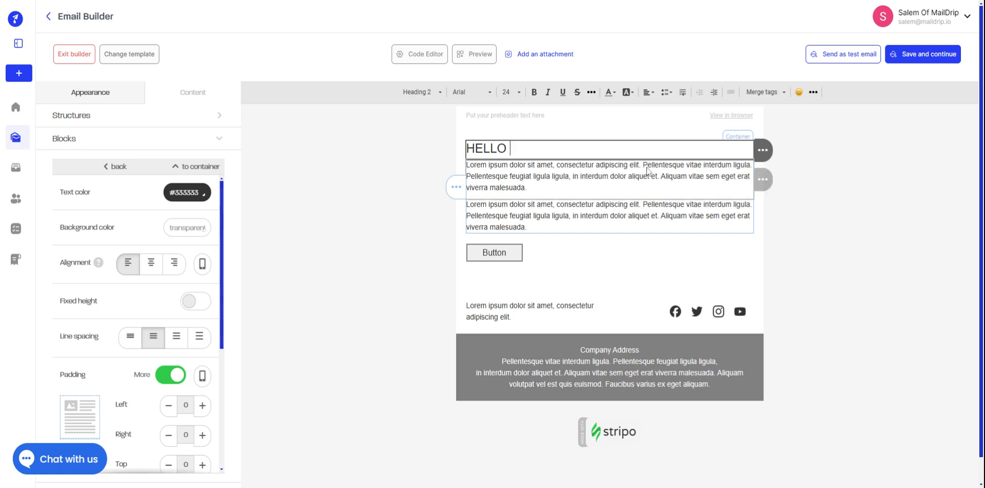
{"action": "left_click", "coordinate": [774, 96]}
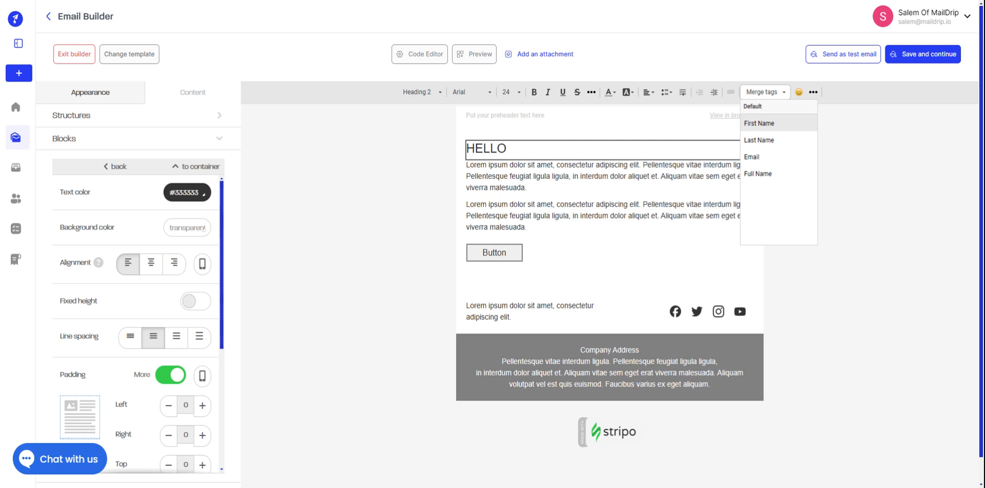
{"action": "left_click", "coordinate": [767, 124]}
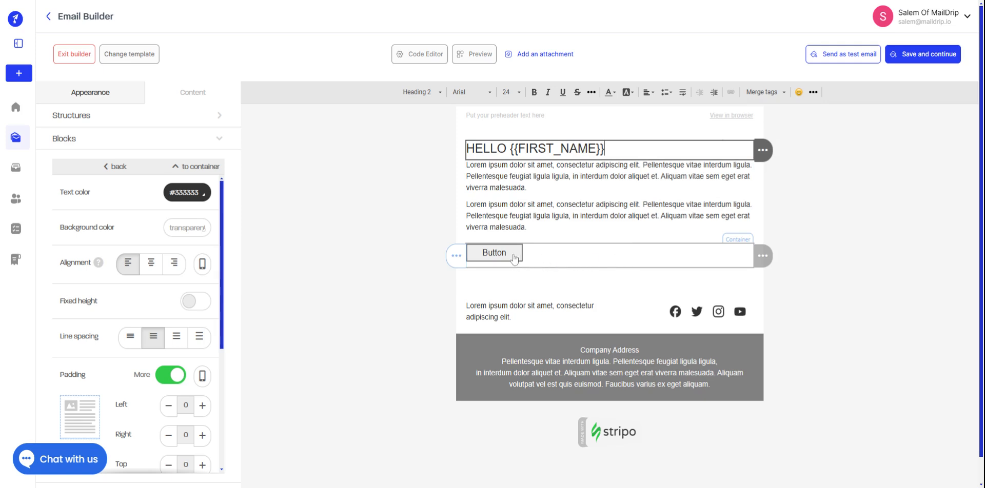
- Change the ending of the first body paragraph to "malesuadA." and open the settings of the button below the text
{"action": "left_click", "coordinate": [545, 216]}
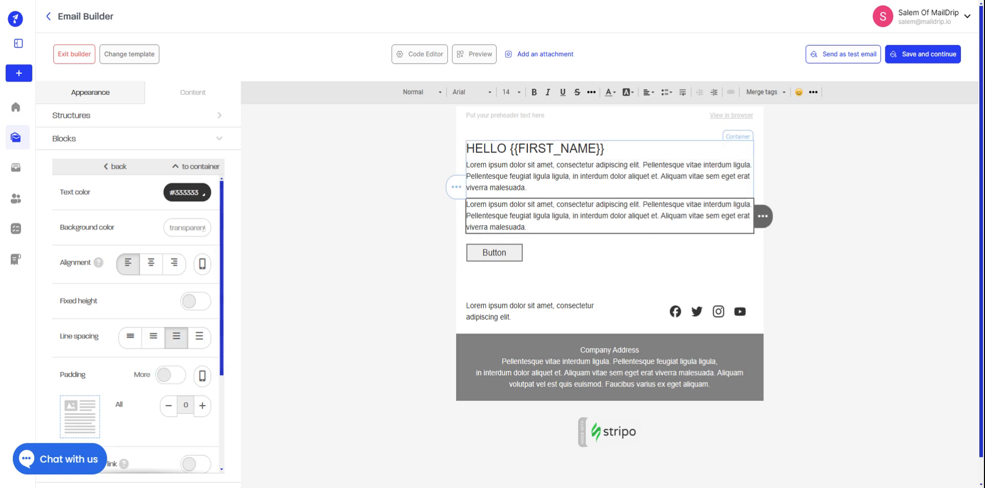
{"action": "left_click", "coordinate": [572, 191]}
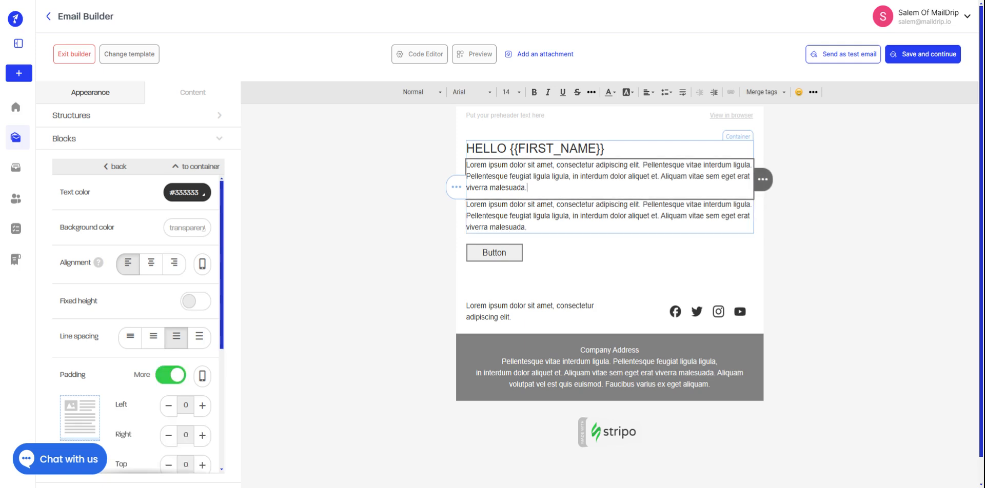
{"action": "key", "text": "BackSpace"}
{"action": "type", "text": "A"}
{"action": "left_click", "coordinate": [515, 260]}
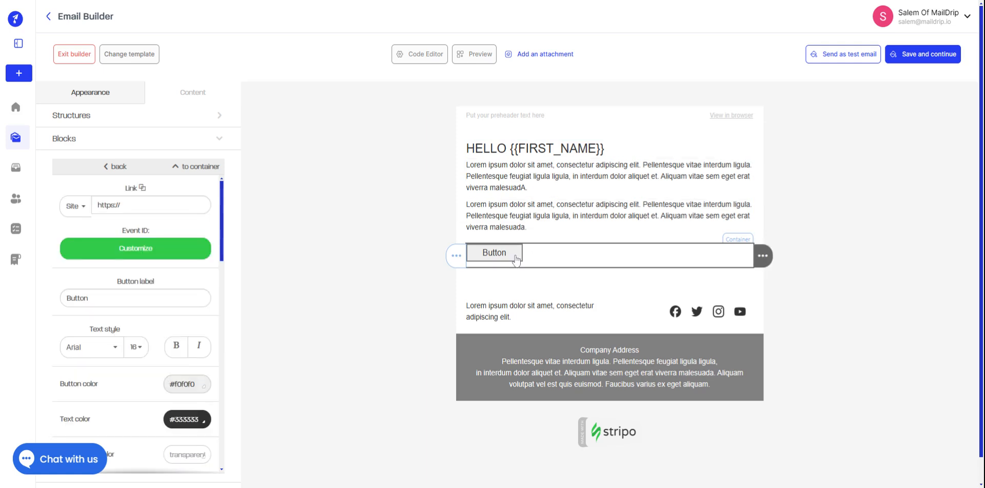
{"action": "mouse_move", "coordinate": [438, 265]}
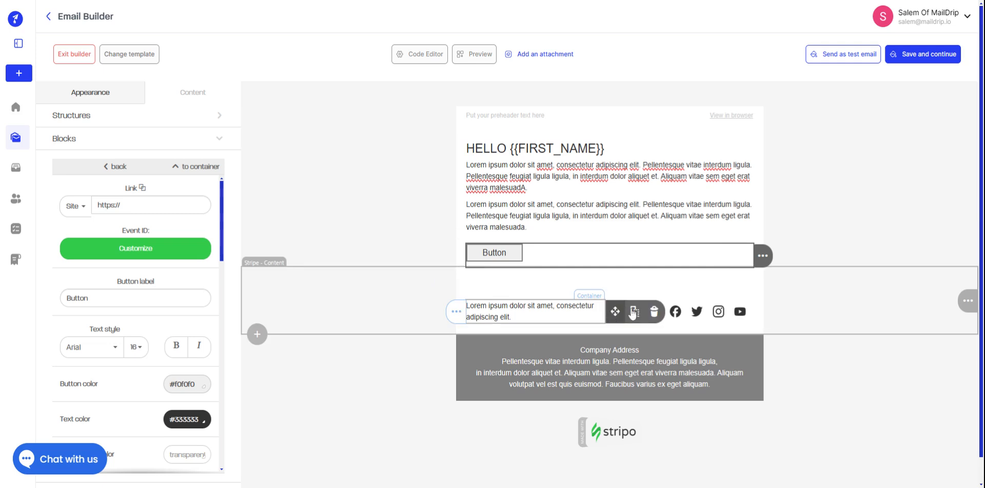
- Review the link settings of the footer's social icons and add an X icon to the block
{"action": "left_click", "coordinate": [717, 317]}
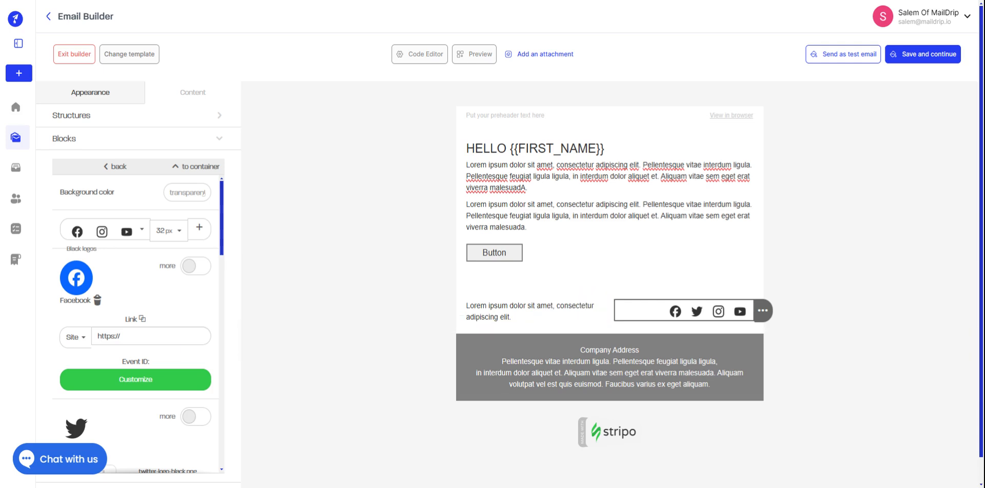
{"action": "scroll", "coordinate": [190, 349], "scroll_direction": "down", "scroll_amount": 3}
{"action": "scroll", "coordinate": [139, 323], "scroll_direction": "down", "scroll_amount": 4}
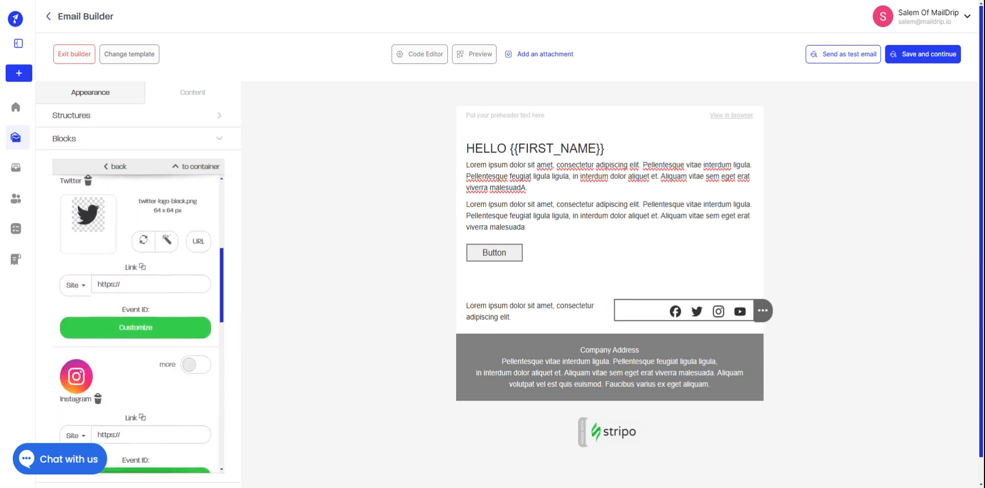
{"action": "scroll", "coordinate": [138, 323], "scroll_direction": "down", "scroll_amount": 2}
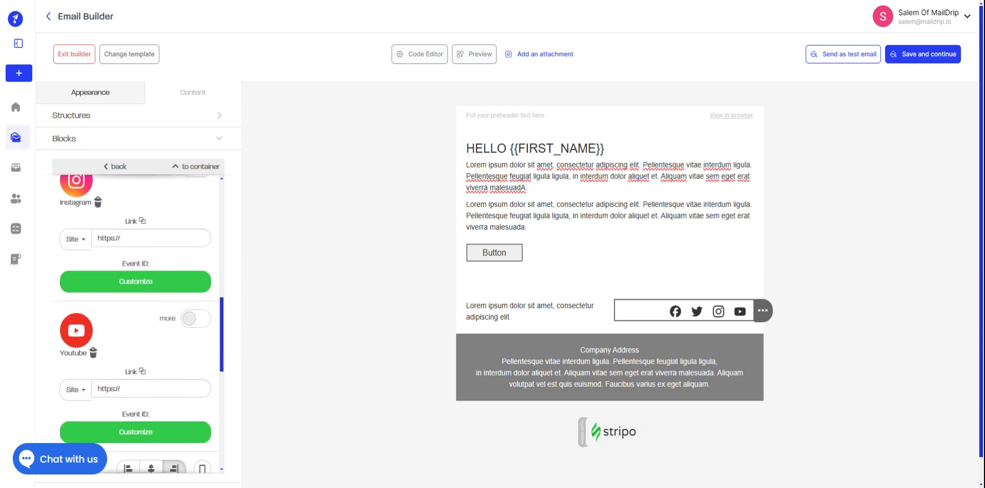
{"action": "scroll", "coordinate": [187, 260], "scroll_direction": "up", "scroll_amount": 8}
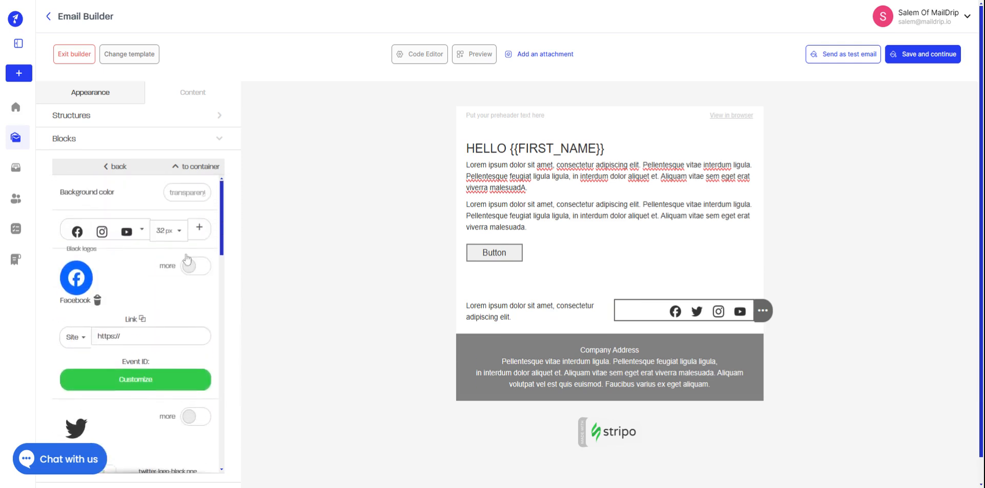
{"action": "left_click", "coordinate": [199, 228]}
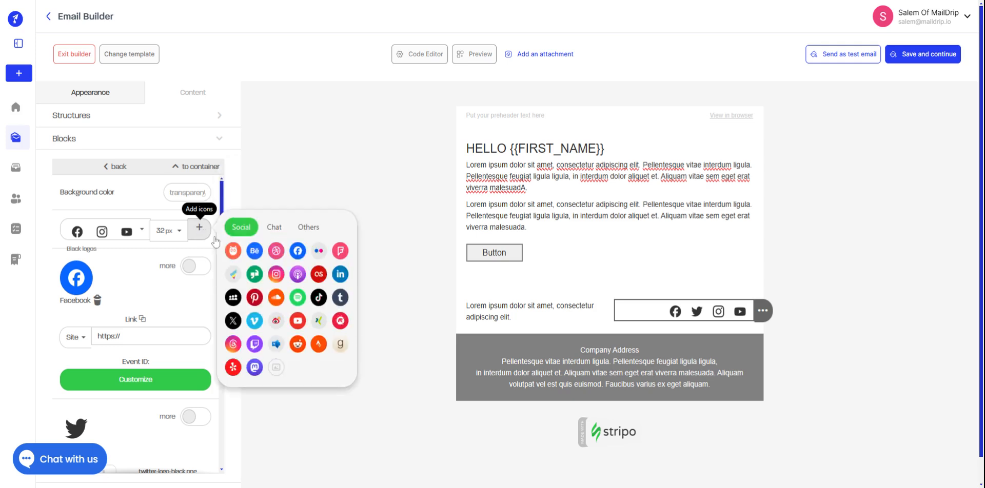
{"action": "left_click", "coordinate": [233, 321]}
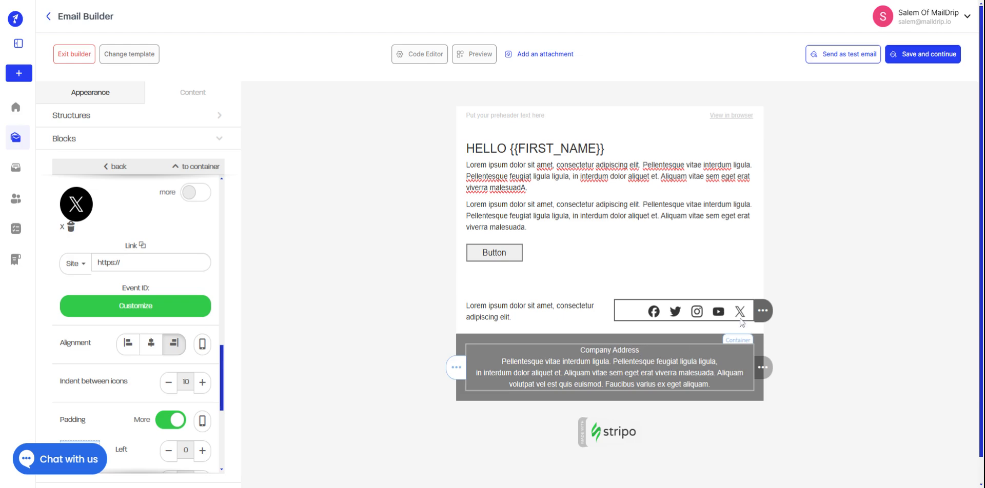
- Save the email design as a reusable template and continue to the newsletter's setup overview
{"action": "left_click", "coordinate": [918, 56]}
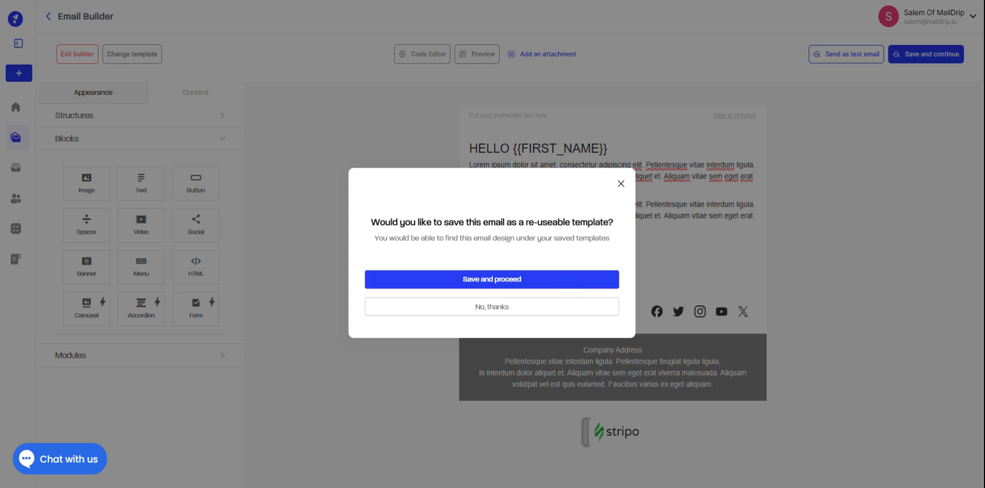
{"action": "left_click", "coordinate": [563, 283]}
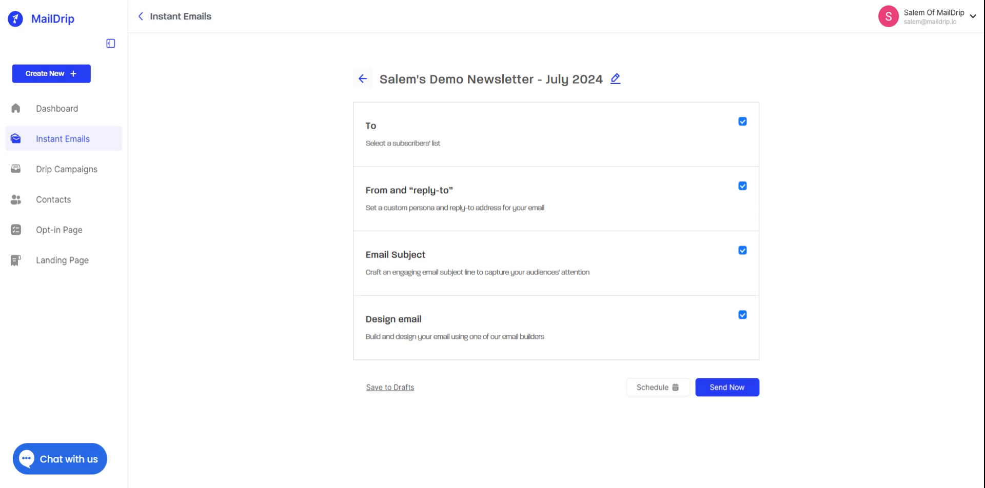
- Review the newsletter's sender and reply-to details, send it immediately and dismiss the delivery notice
{"action": "left_click", "coordinate": [742, 189]}
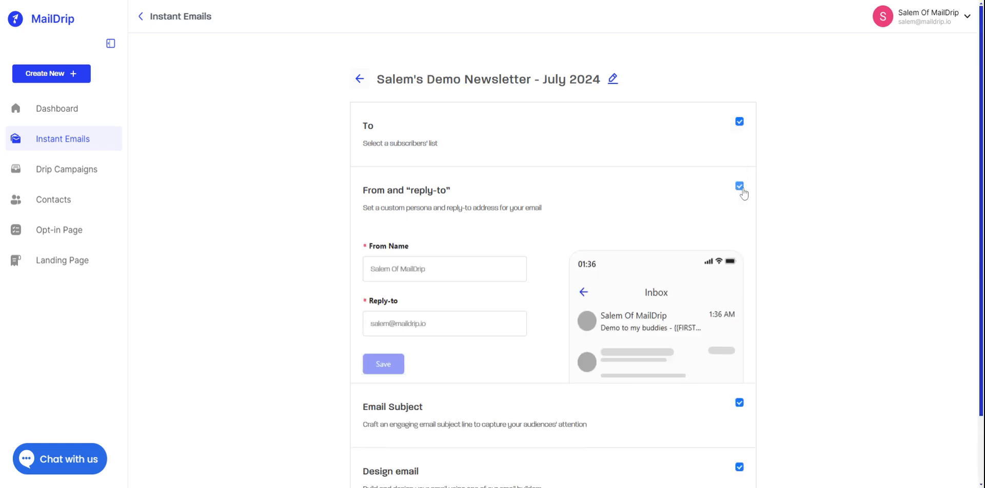
{"action": "scroll", "coordinate": [744, 194], "scroll_direction": "down", "scroll_amount": 2}
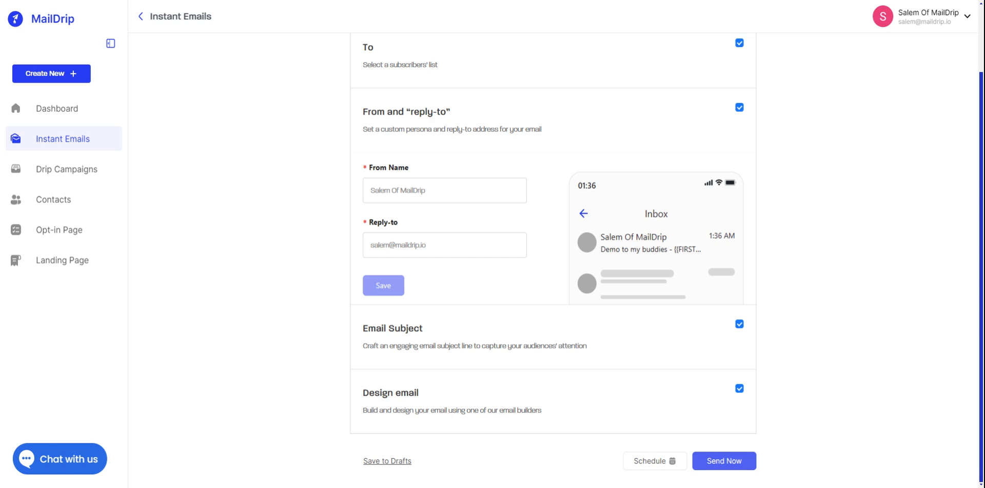
{"action": "left_click", "coordinate": [738, 461]}
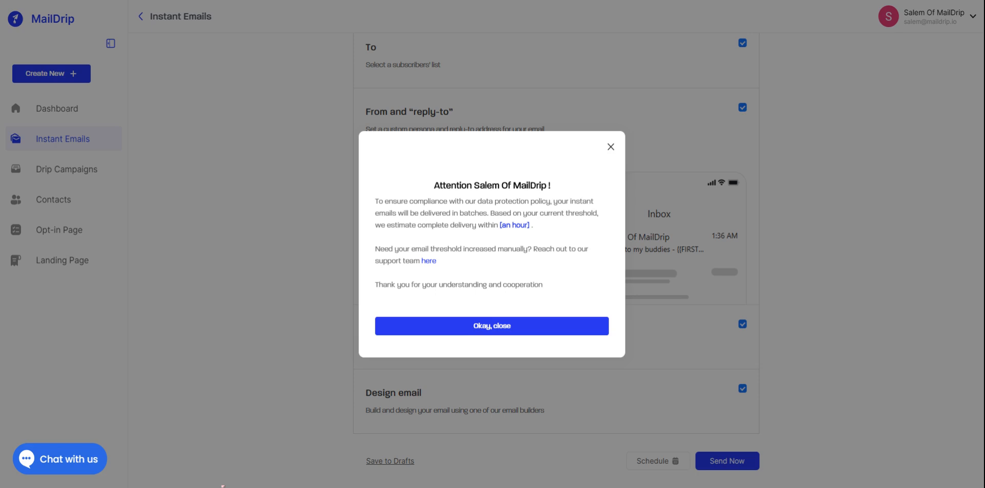
{"action": "left_click", "coordinate": [564, 328]}
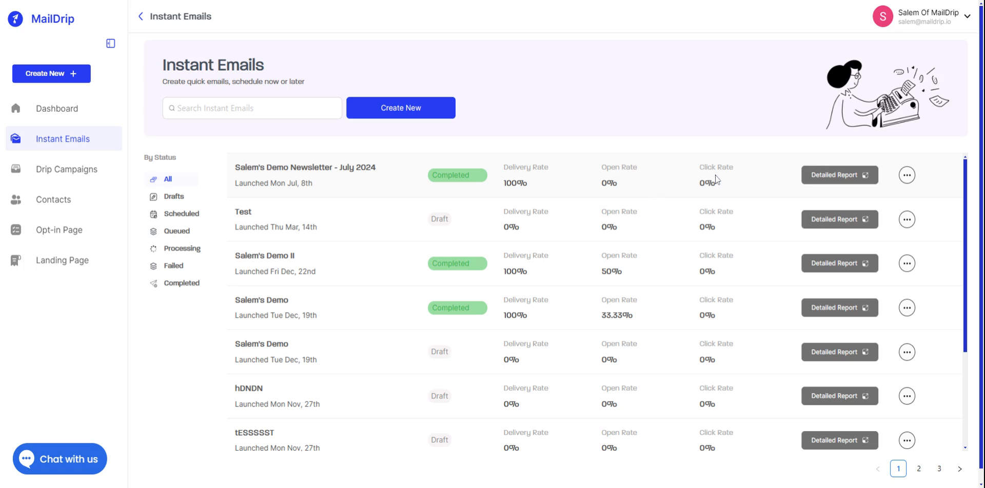
- Duplicate the sent July 2024 demo newsletter and show the available actions for the draft copy
{"action": "left_click", "coordinate": [908, 176]}
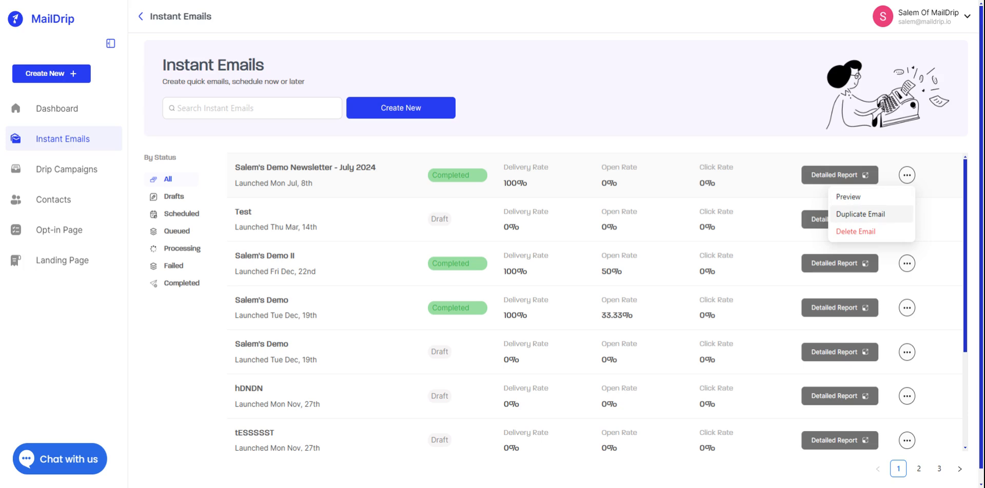
{"action": "left_click", "coordinate": [893, 220]}
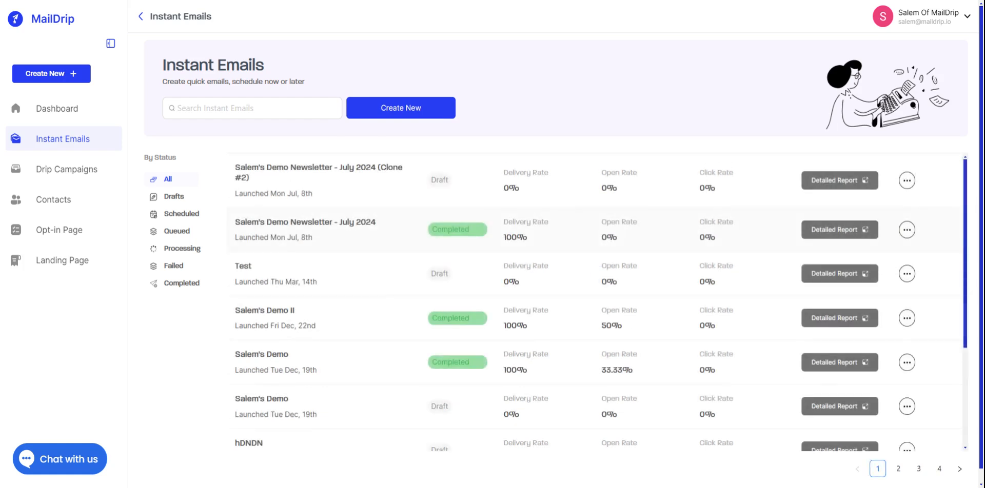
{"action": "left_click", "coordinate": [905, 184]}
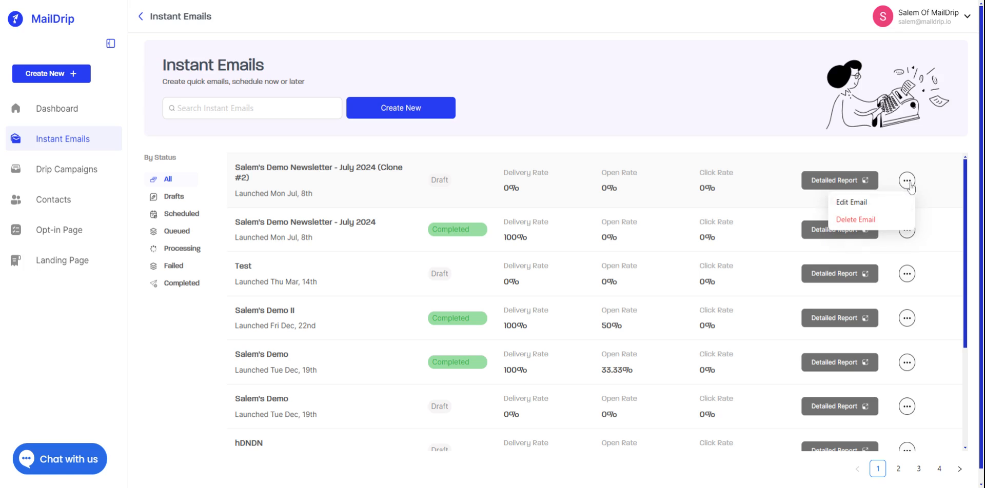
- Preview the sent July 2024 newsletter, look through its content and close the preview
{"action": "left_click", "coordinate": [902, 236]}
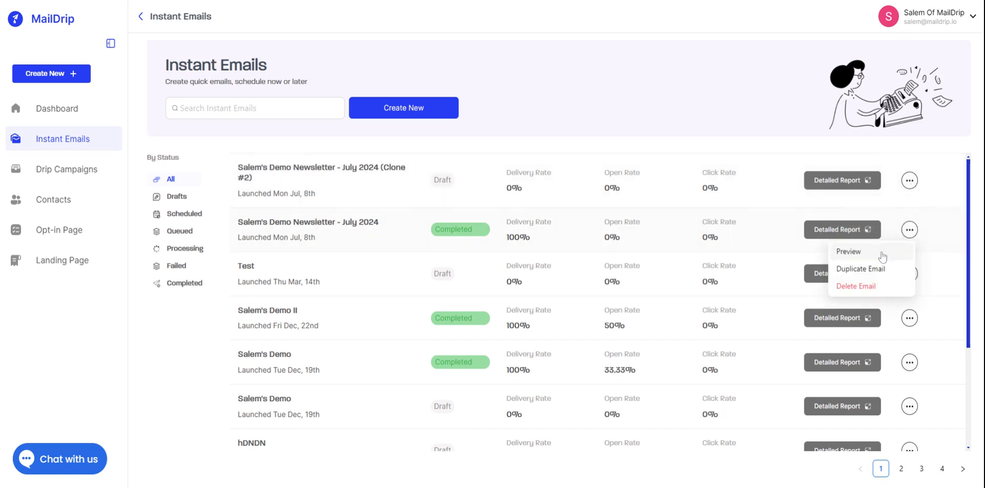
{"action": "left_click", "coordinate": [882, 255]}
{"action": "scroll", "coordinate": [492, 258], "scroll_direction": "down", "scroll_amount": 4}
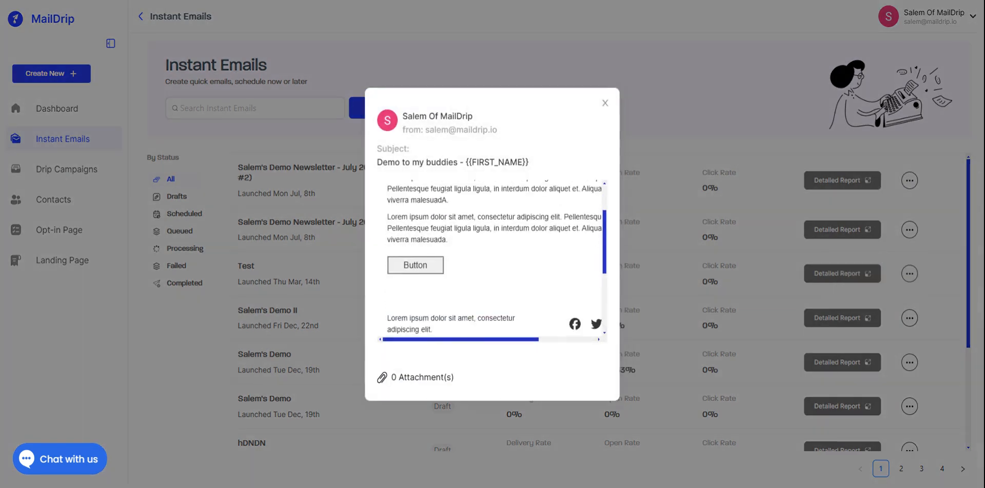
{"action": "scroll", "coordinate": [491, 257], "scroll_direction": "up", "scroll_amount": 2}
{"action": "scroll", "coordinate": [491, 257], "scroll_direction": "up", "scroll_amount": 3}
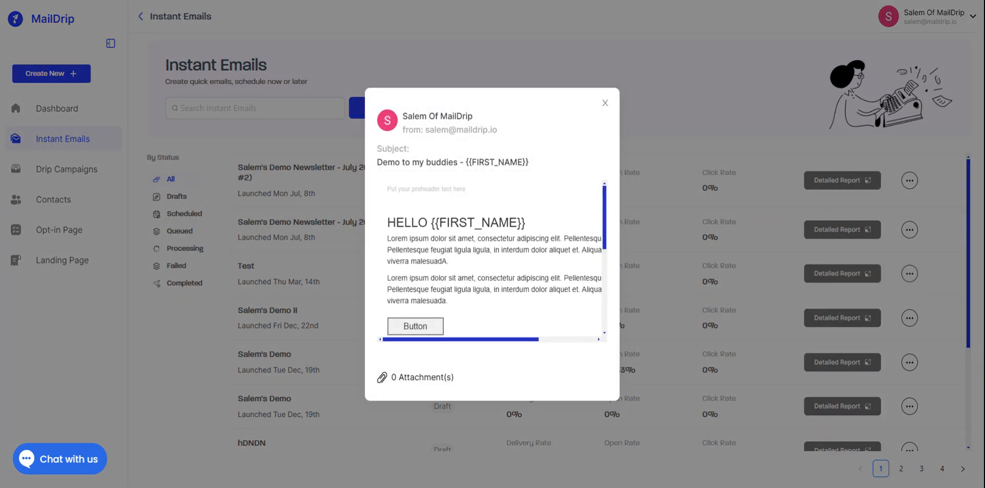
{"action": "left_click", "coordinate": [605, 103]}
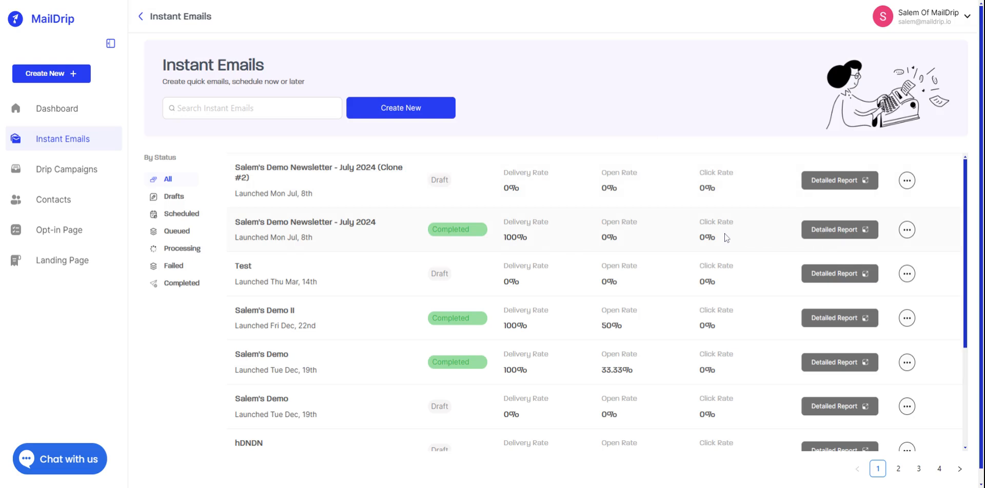
- Examine the detailed delivery report of the sent July 2024 newsletter and return to the instant emails list
{"action": "left_click", "coordinate": [820, 235]}
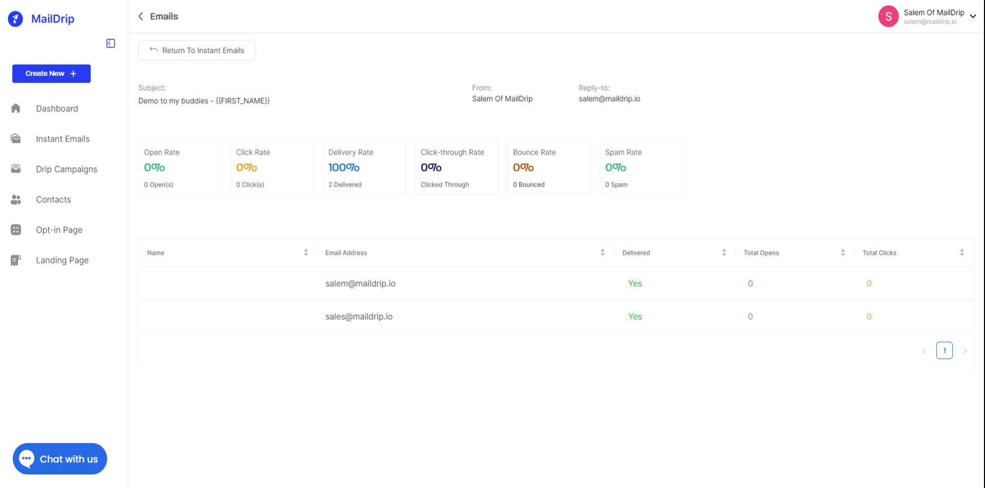
{"action": "left_click", "coordinate": [226, 57]}
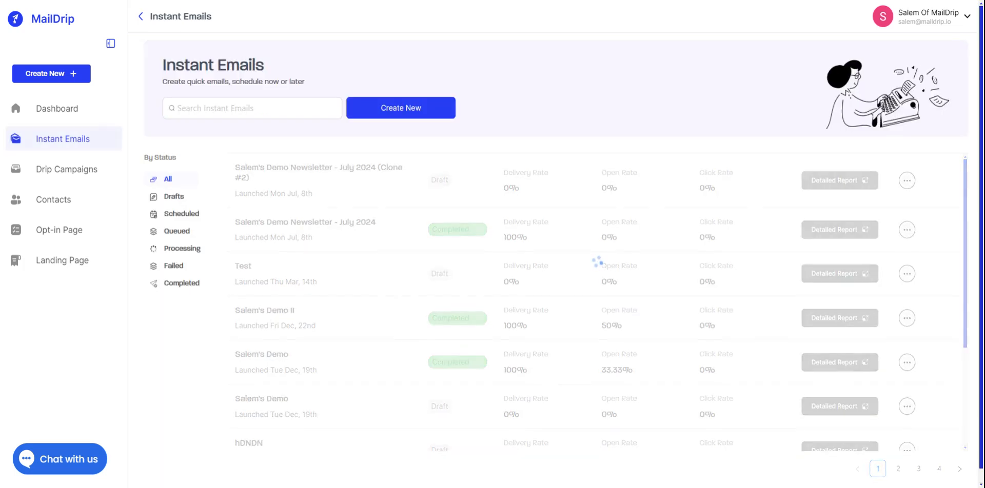